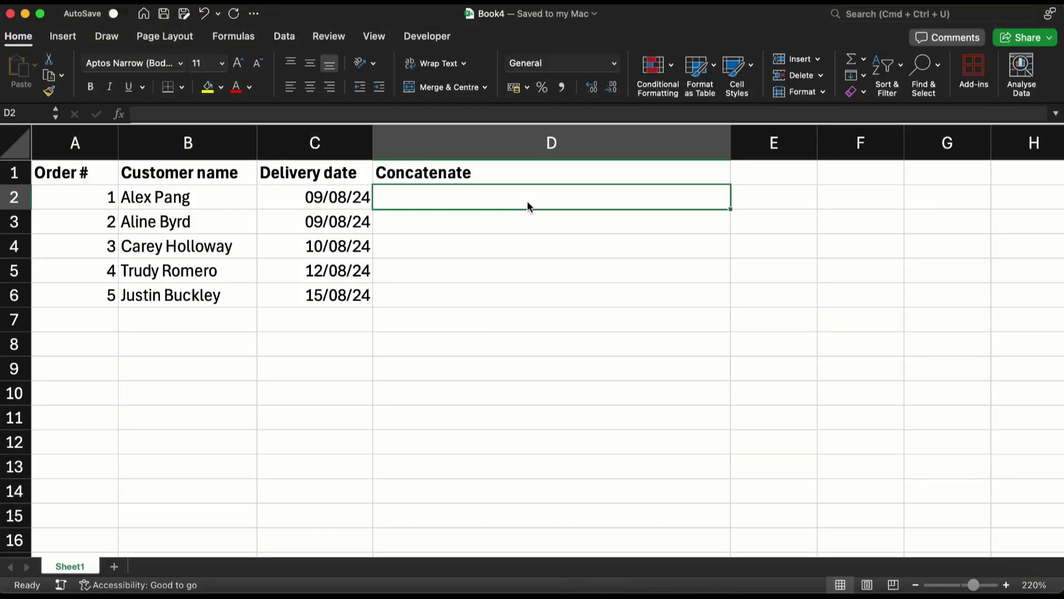
Enter =CONCATENATE(B2," - ",C2) in D2 to join the customer name and delivery date
type("=o")
key("BackSpace")
type("conc")
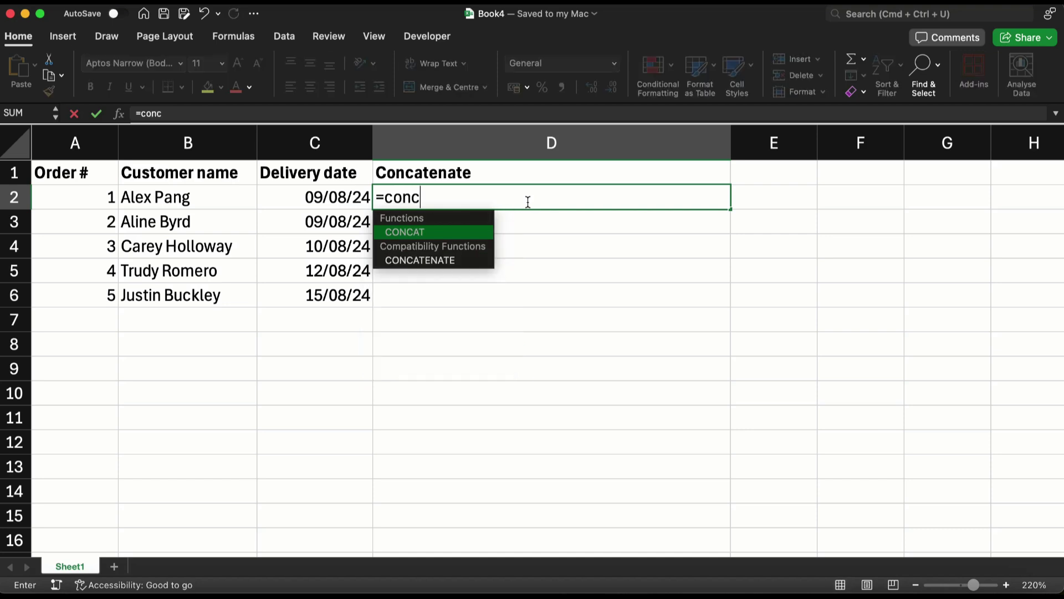
key("Down")
key("Tab")
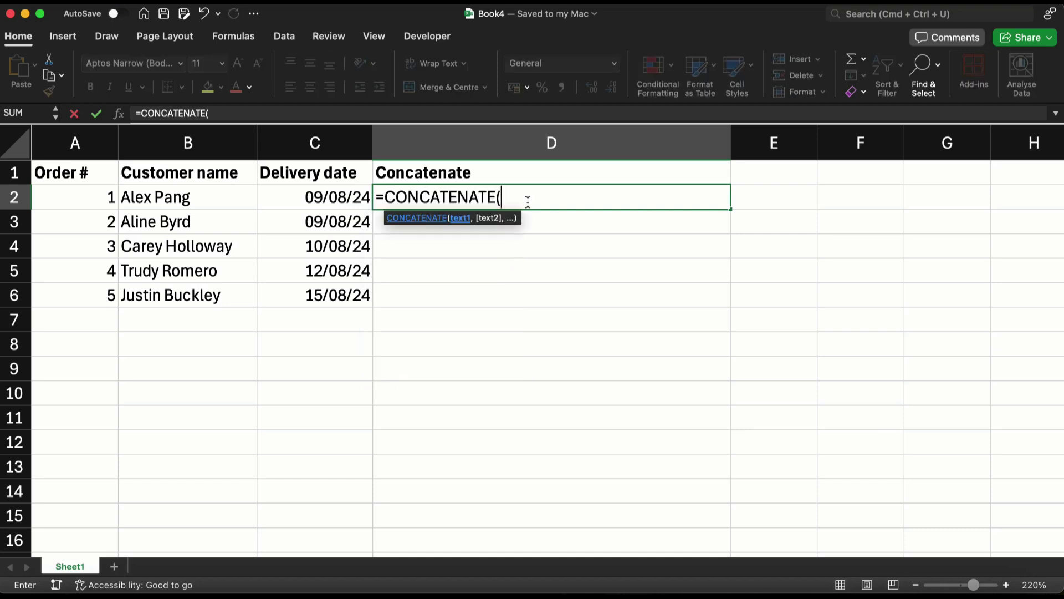
key("Left")
key("Left")
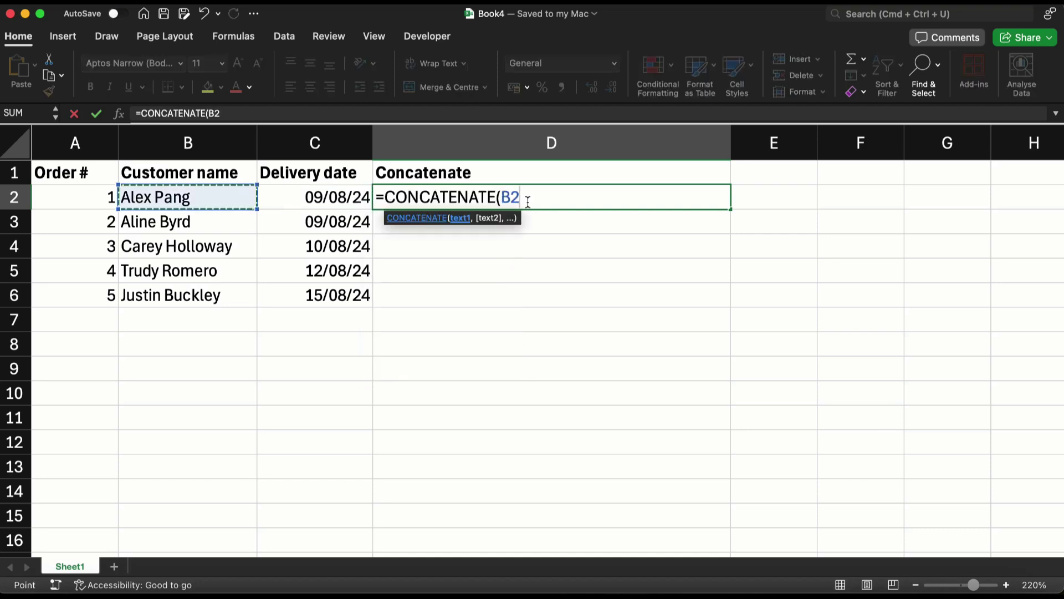
type(",\" - \",")
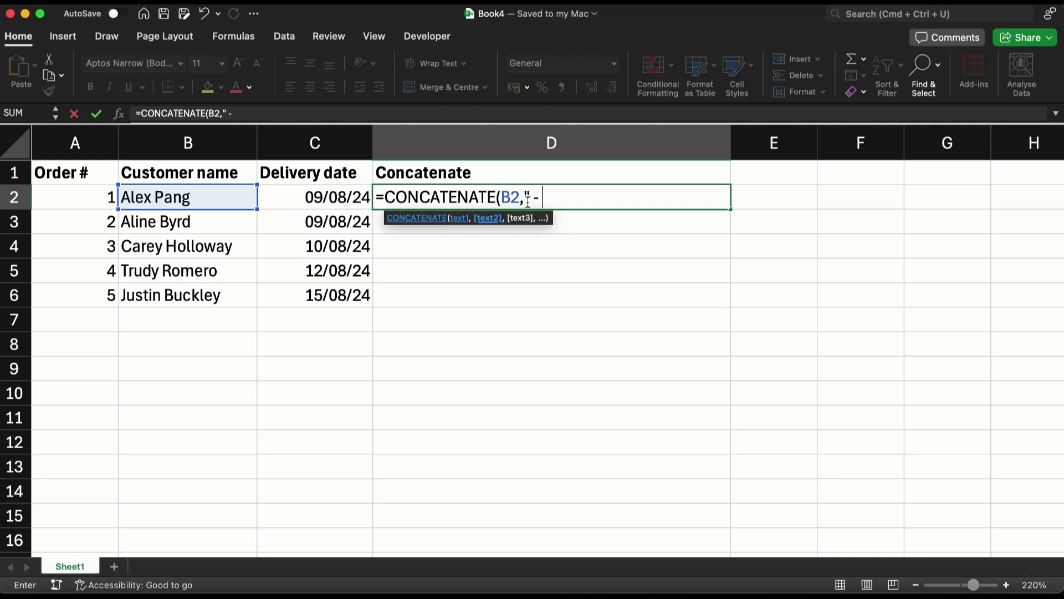
left_click(347, 194)
type(")")
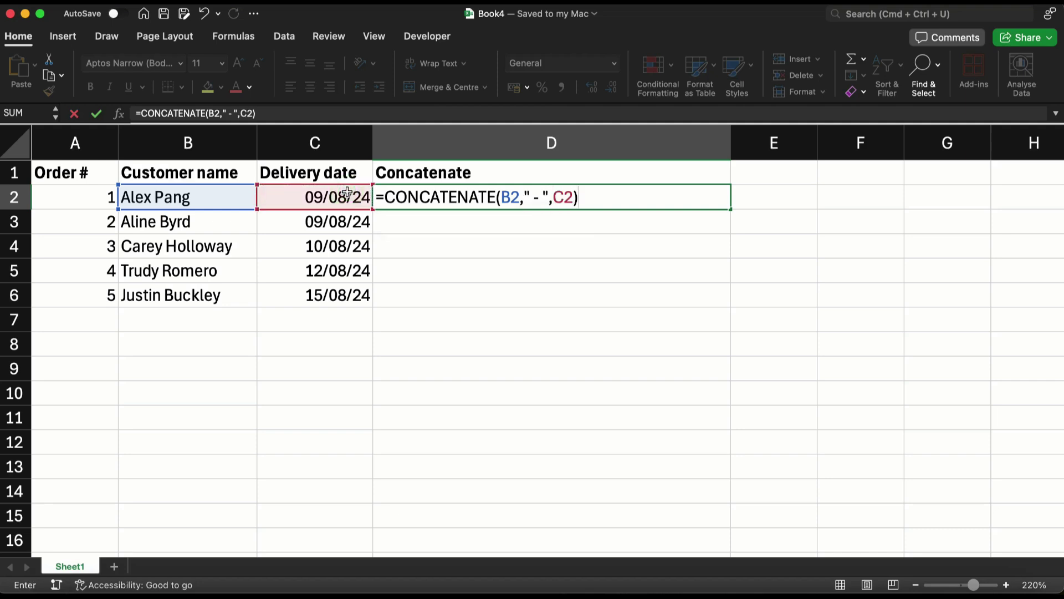
key("Return")
left_click(529, 196)
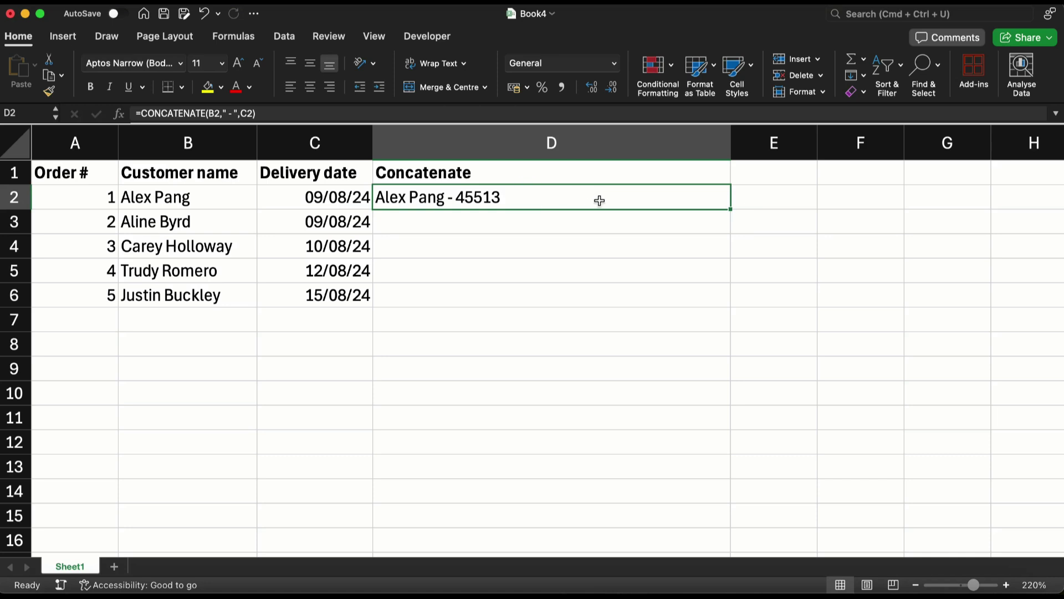
Copy D2's joining formula down through D6, then review D2's formula without changing it
left_click_drag(729, 209, 719, 313)
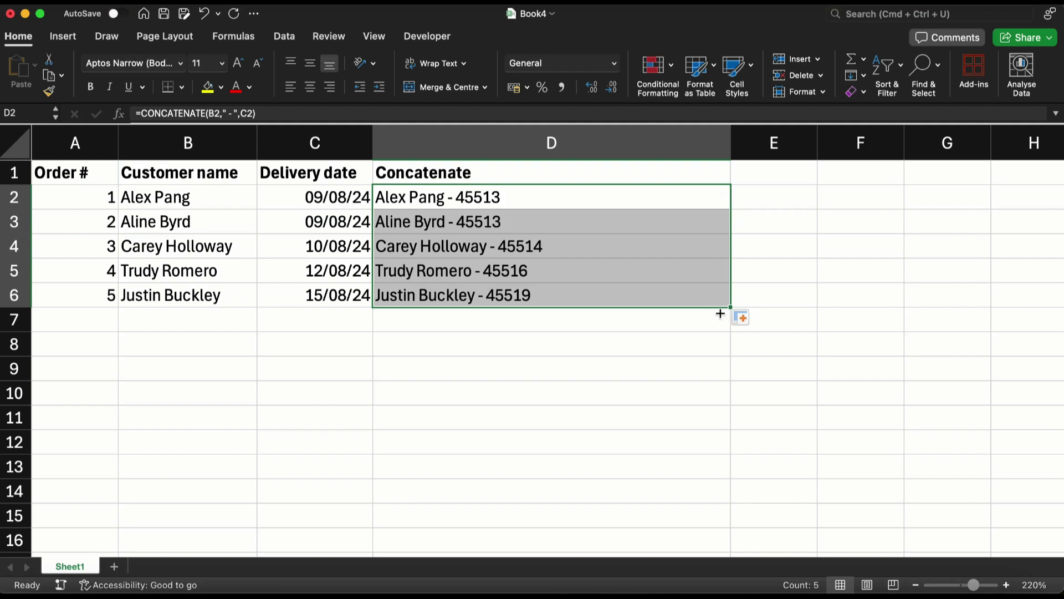
left_click(555, 200)
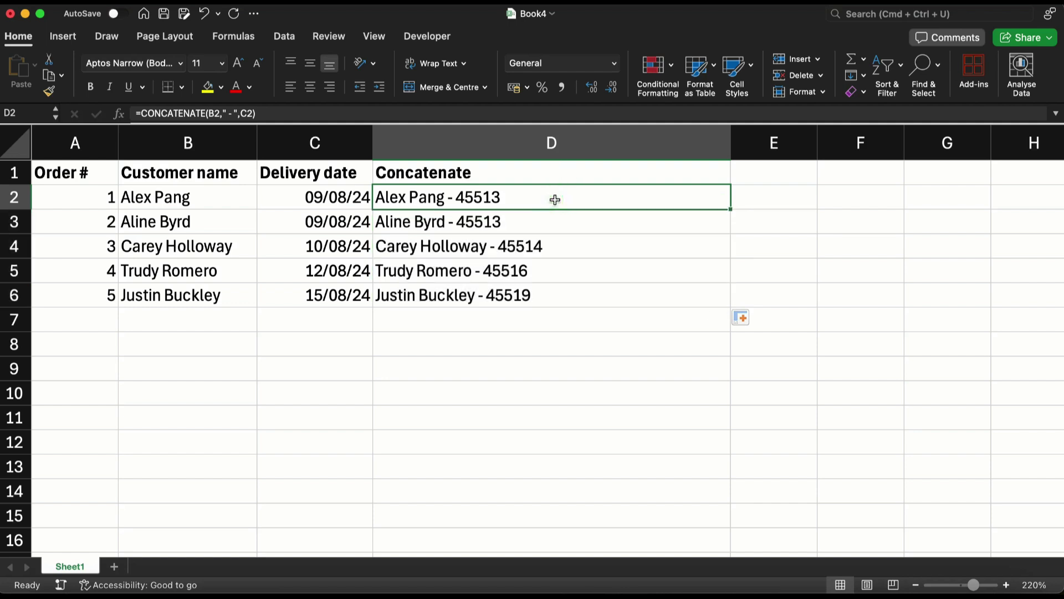
double_click(555, 200)
left_click(557, 197)
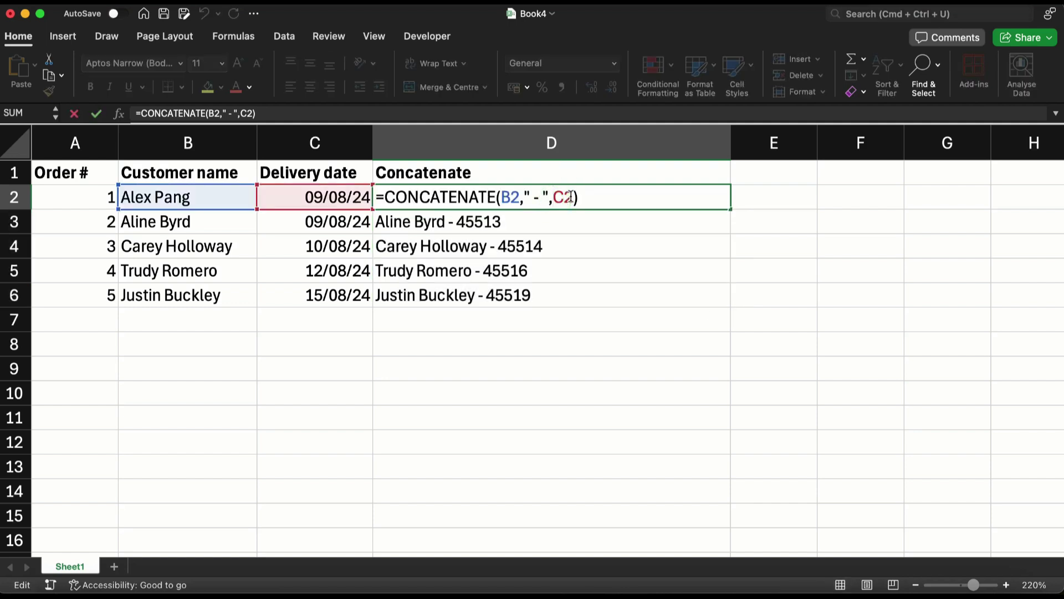
left_click(571, 196)
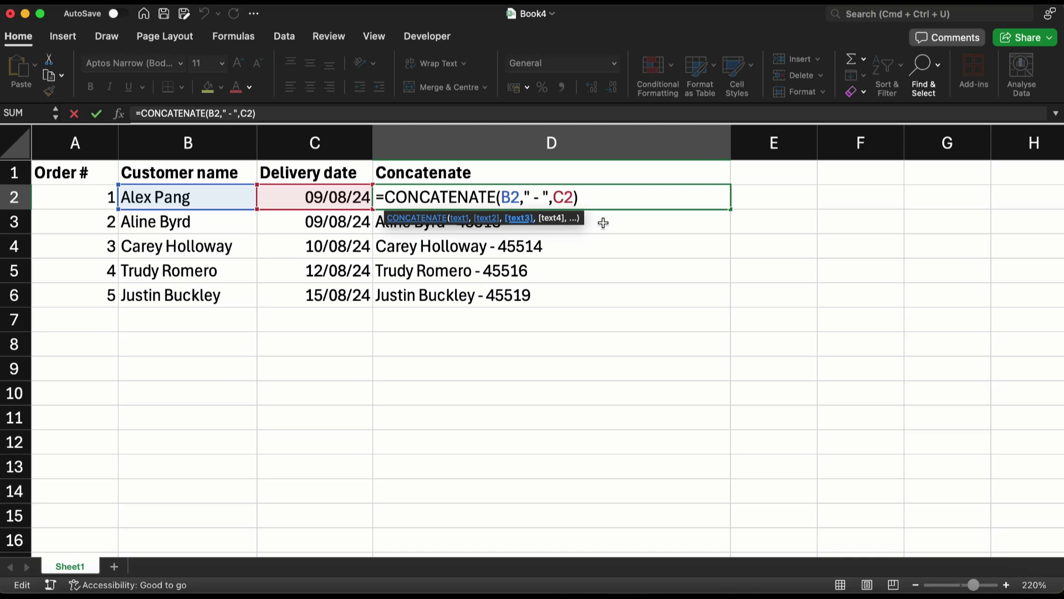
key("Tab")
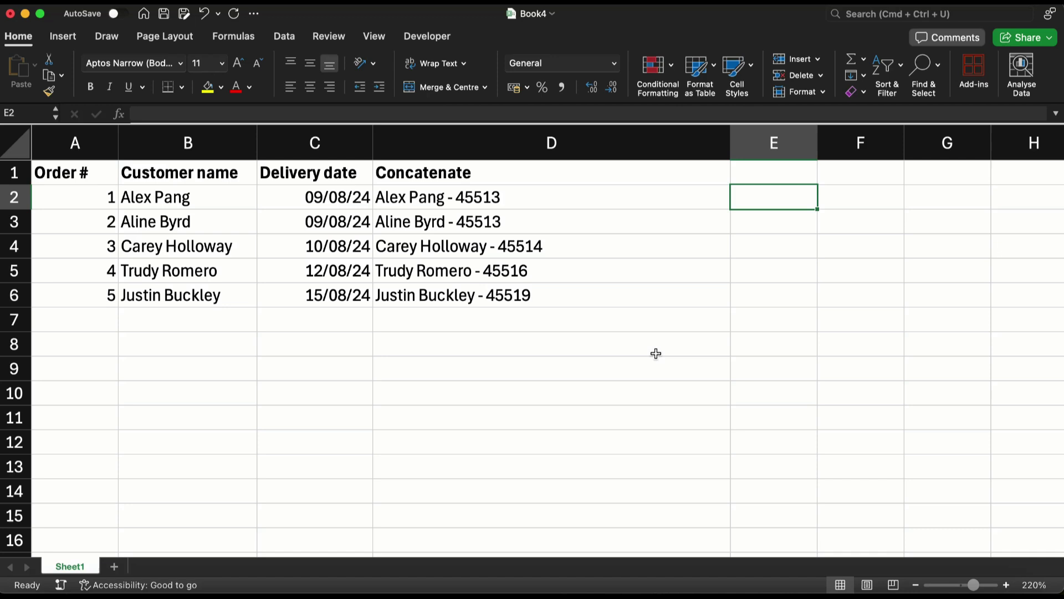
Enter =TEXT(C2,"dd-mm-yyyy") in E2 so it shows 09-08-2024
type("=text")
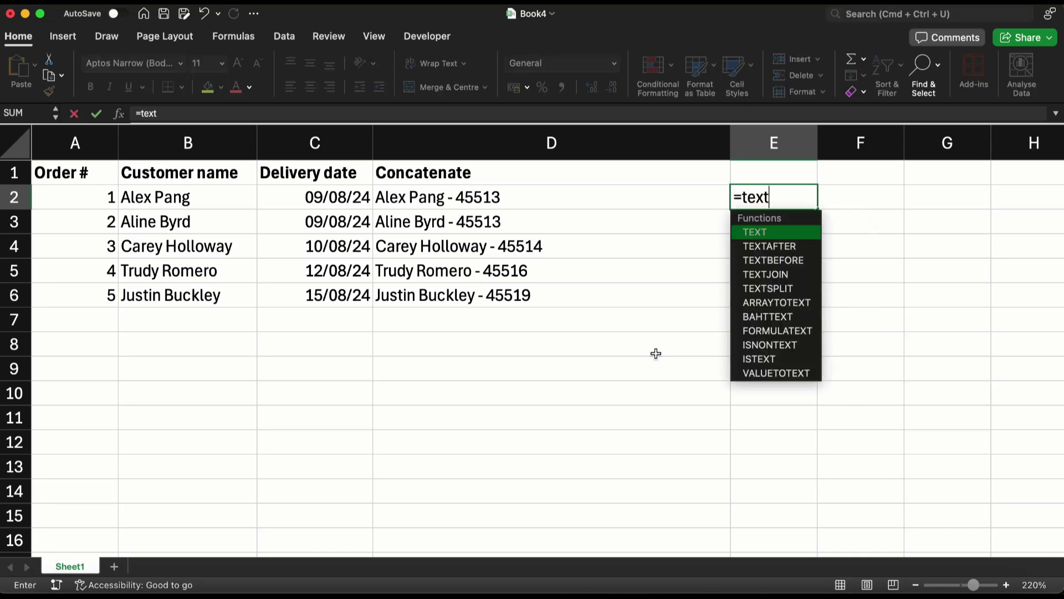
key("Tab")
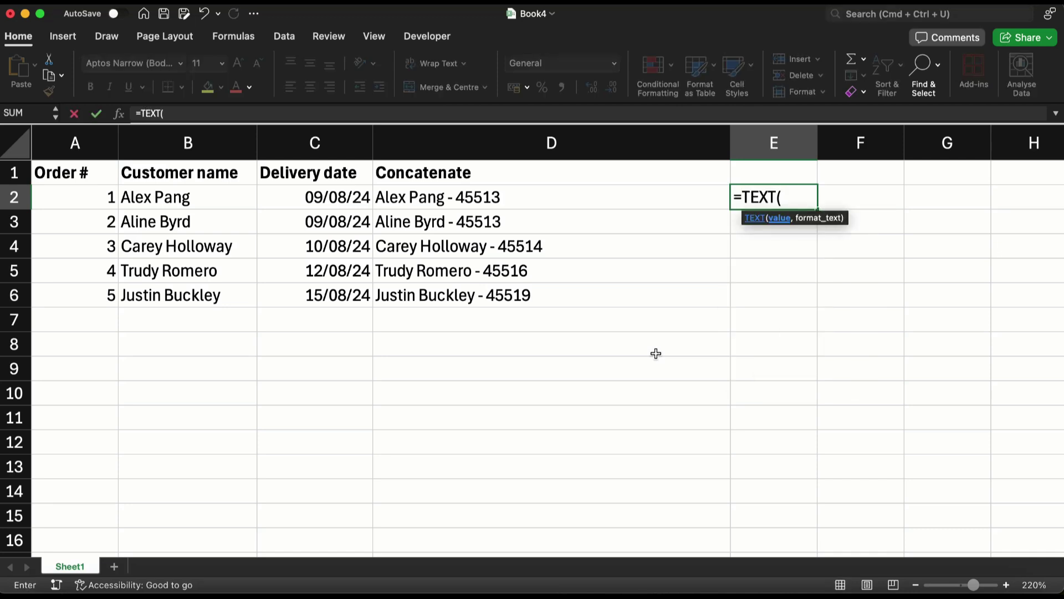
left_click(331, 198)
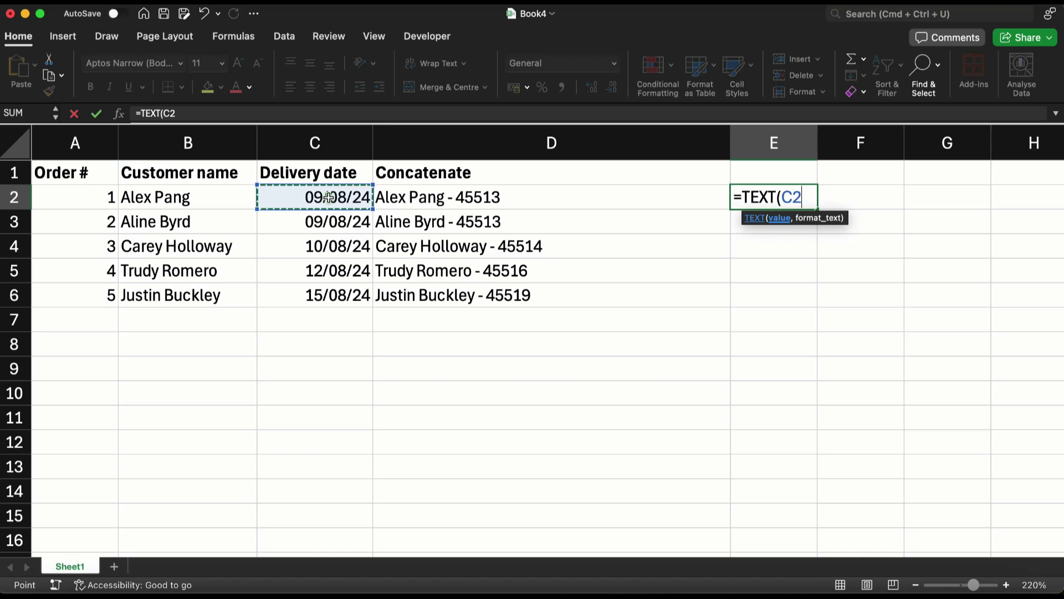
type(",\"")
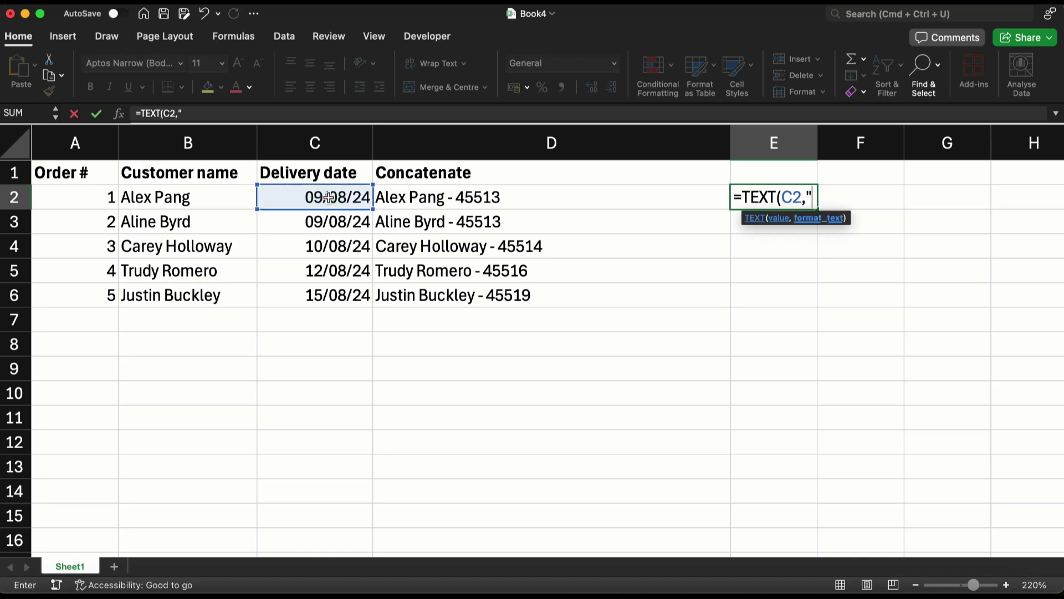
type("\")")
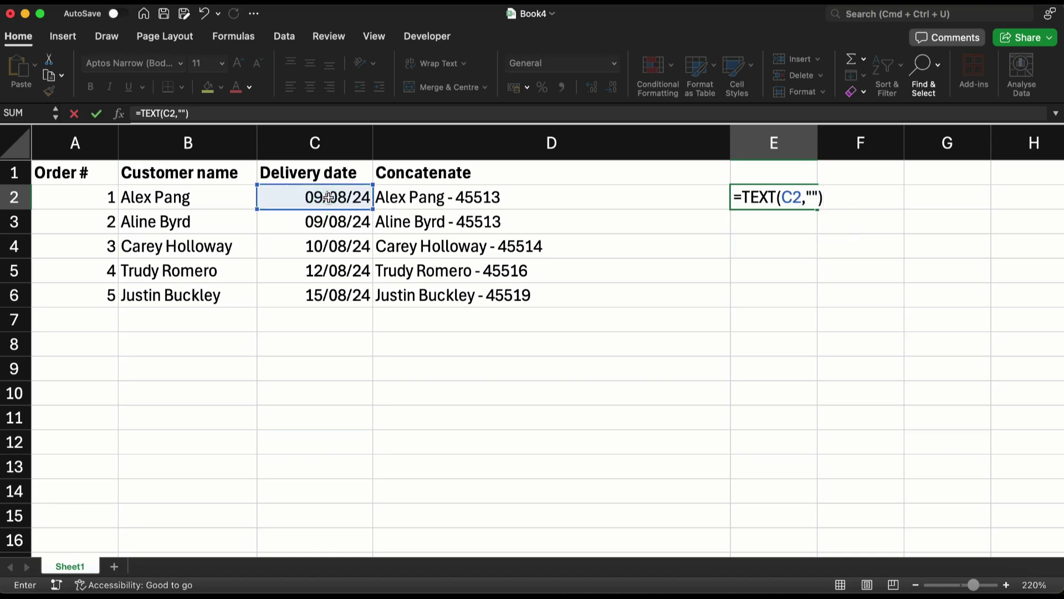
left_click(812, 196)
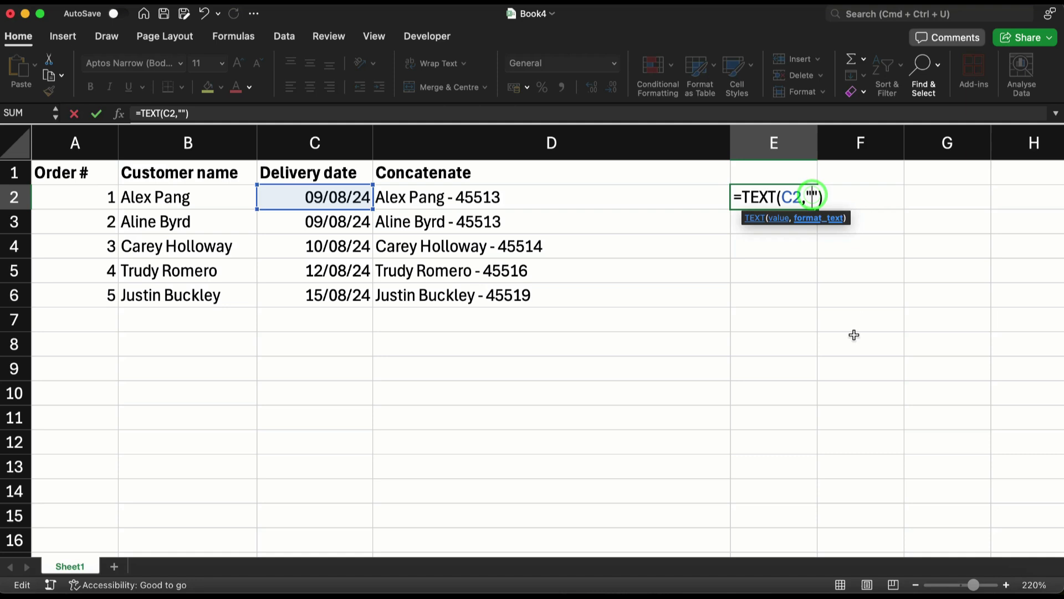
type("dd-m")
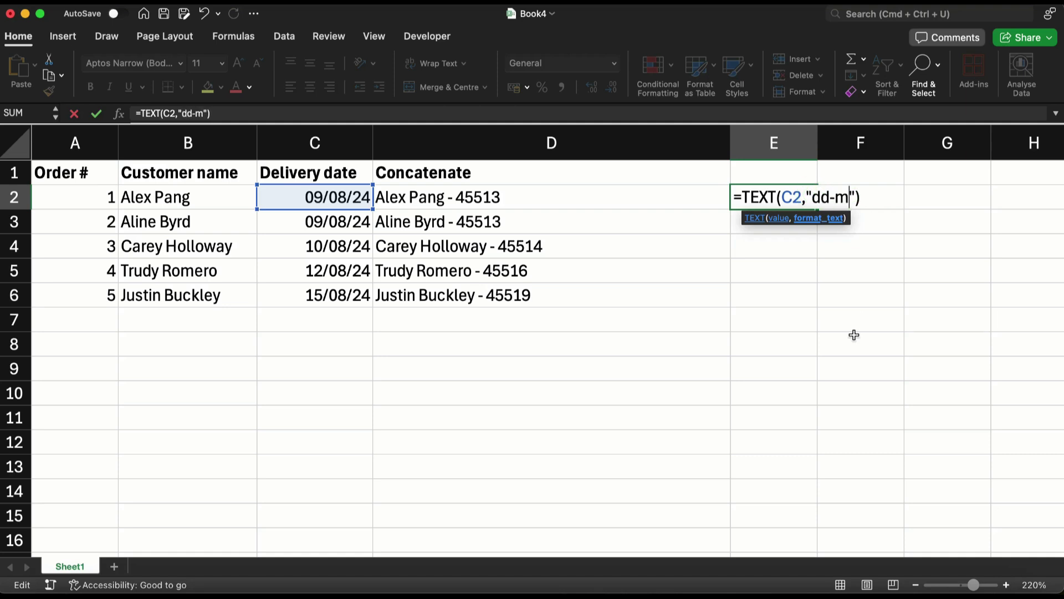
type("m-yyyy")
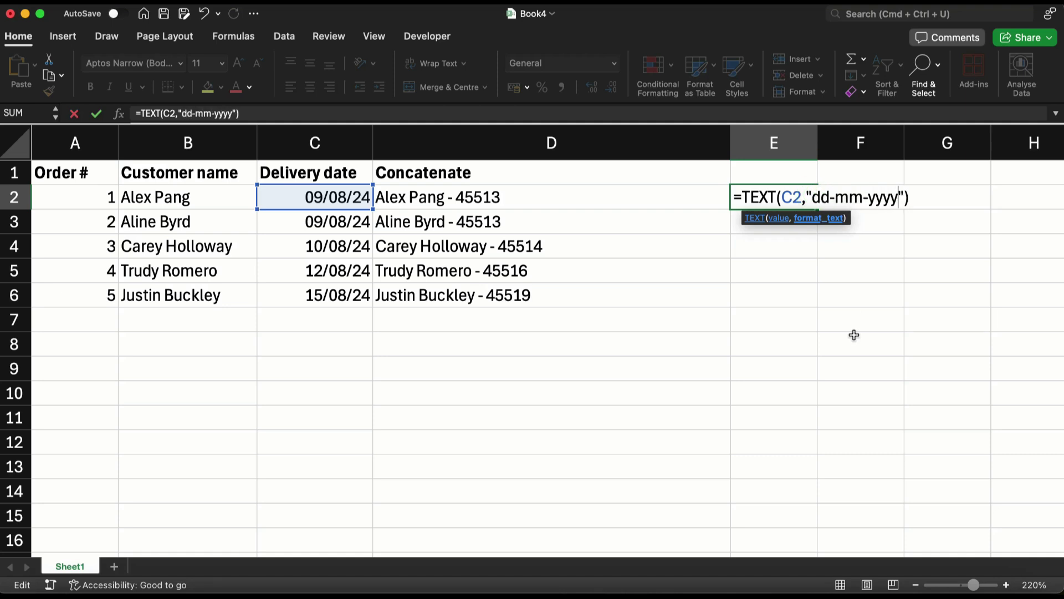
key("Return")
left_click(800, 199)
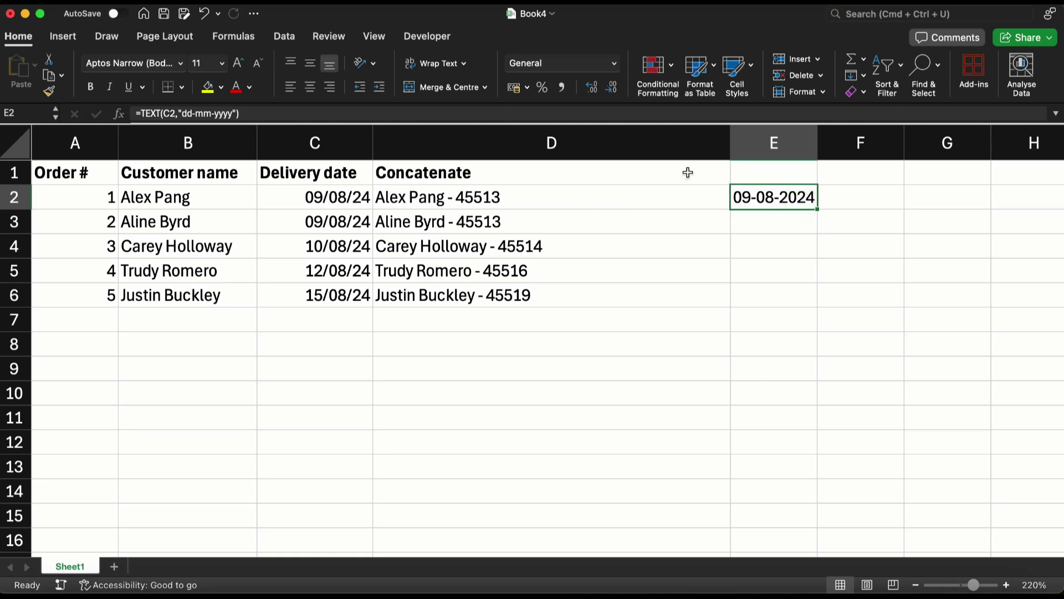
Change E2's date format to dd/mm/yyyy, replacing both hyphens with slashes
double_click(782, 199)
left_click(836, 199)
key("BackSpace")
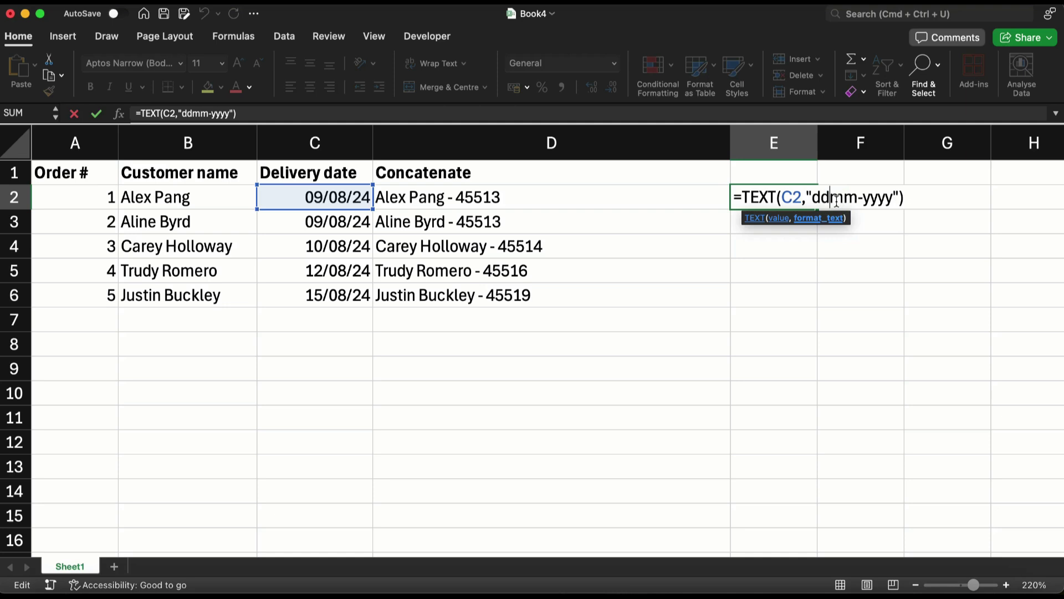
type("/")
left_click(870, 198)
key("BackSpace")
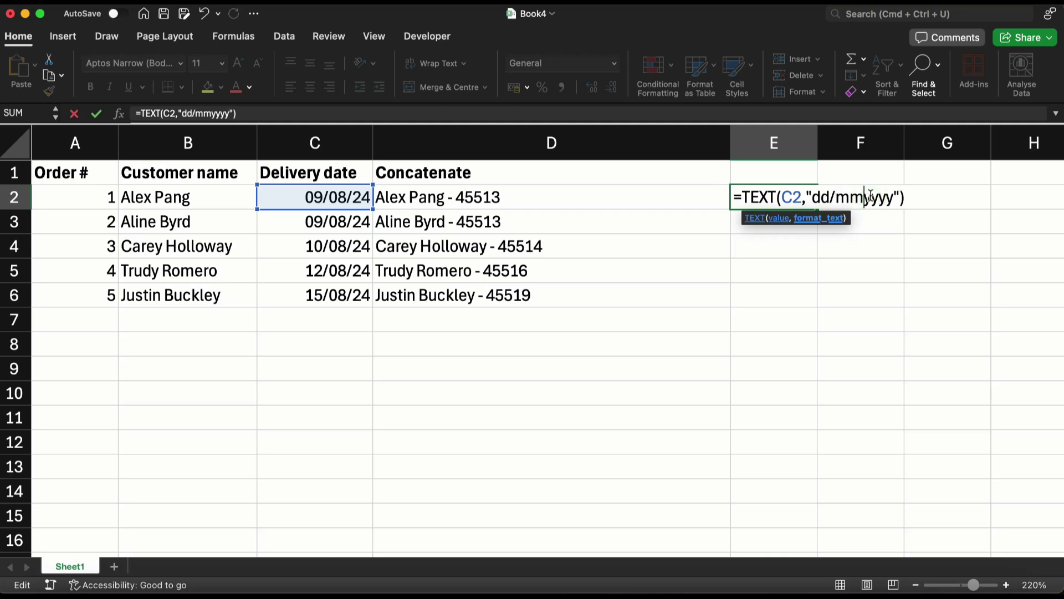
type("/")
key("Return")
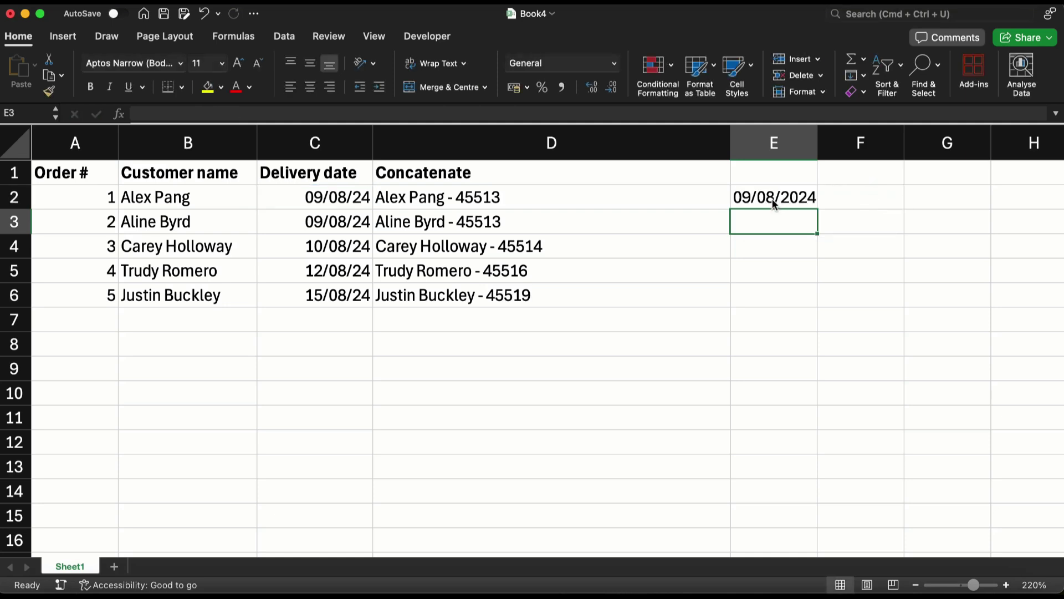
Switch E2's month code to mmm and widen column E to fit 09/Aug/2024
left_click(772, 200)
double_click(781, 198)
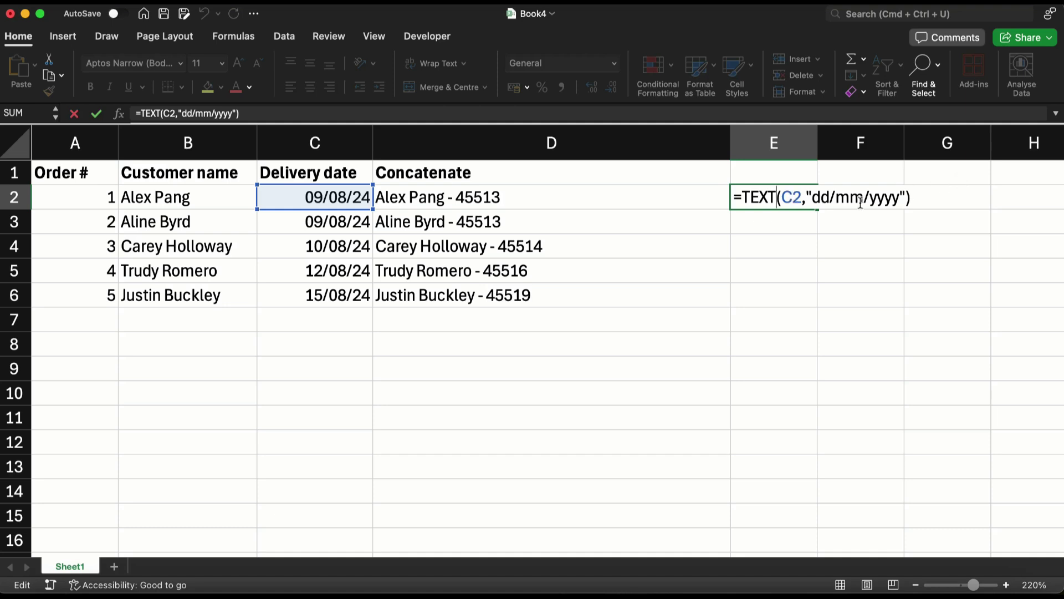
left_click(835, 196)
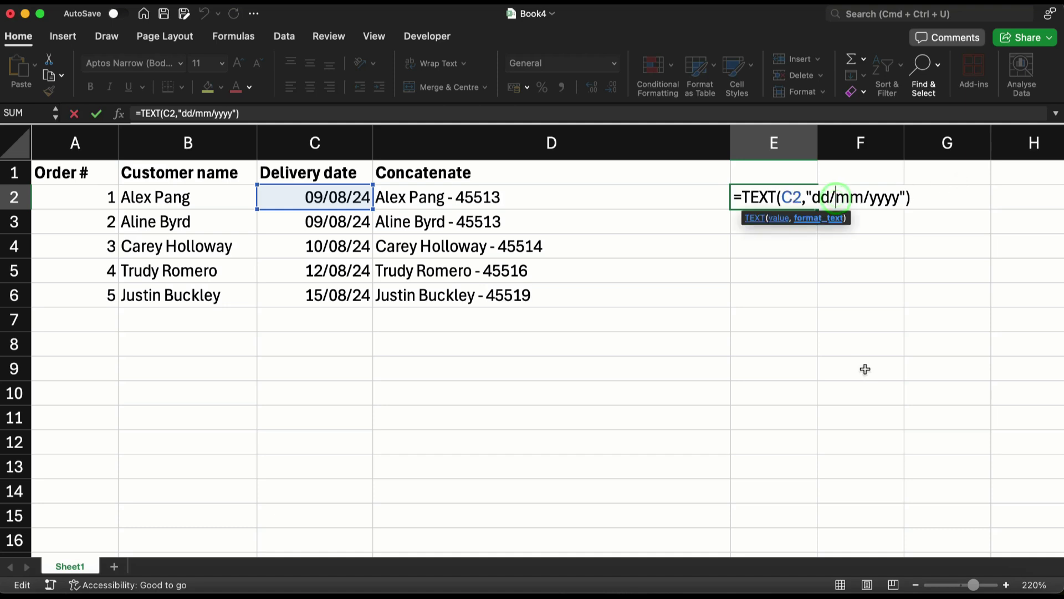
type("m")
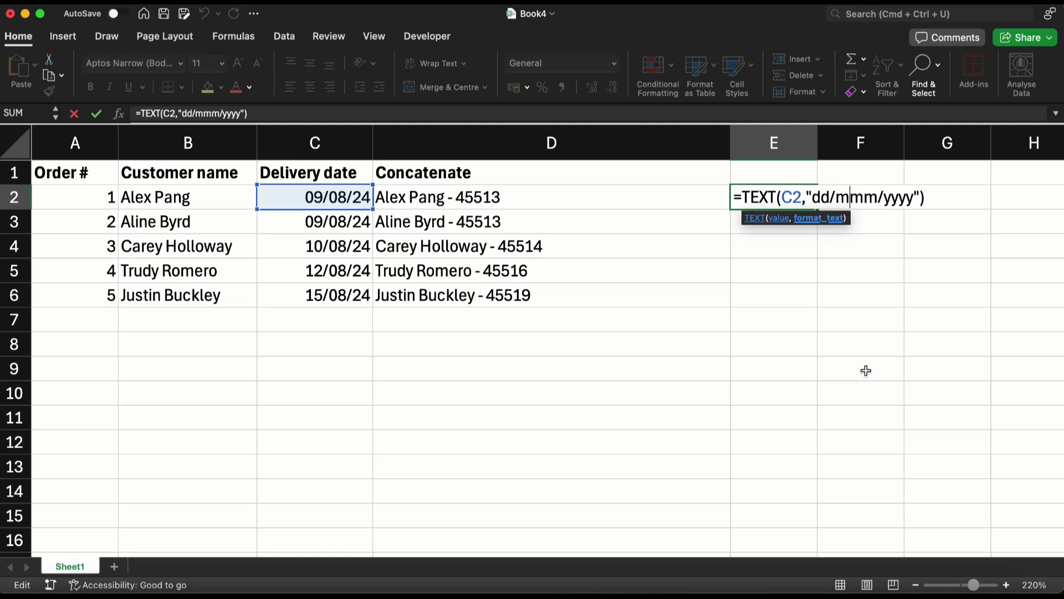
key("Return")
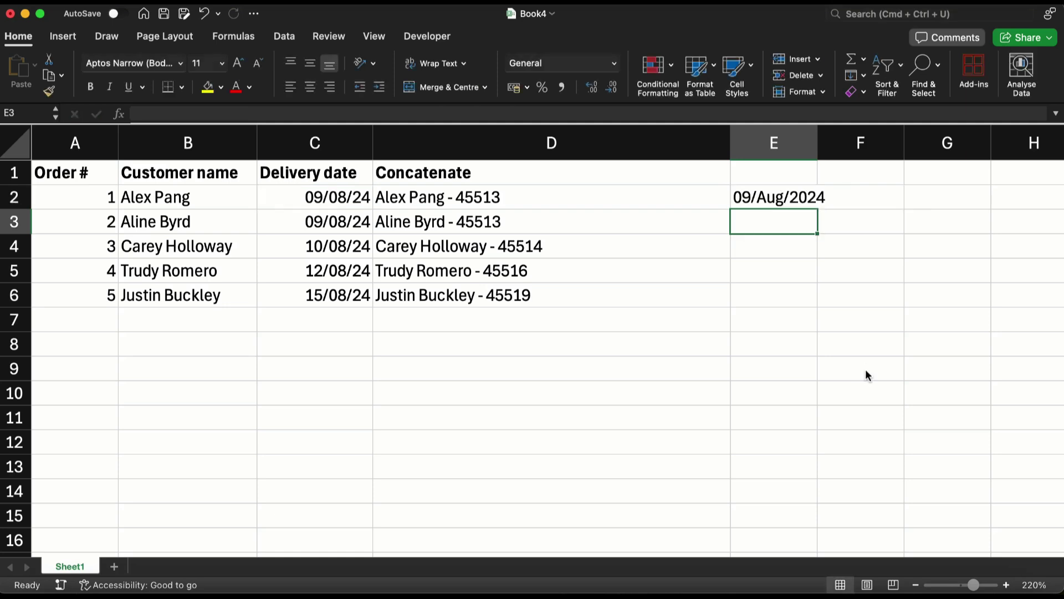
double_click(818, 143)
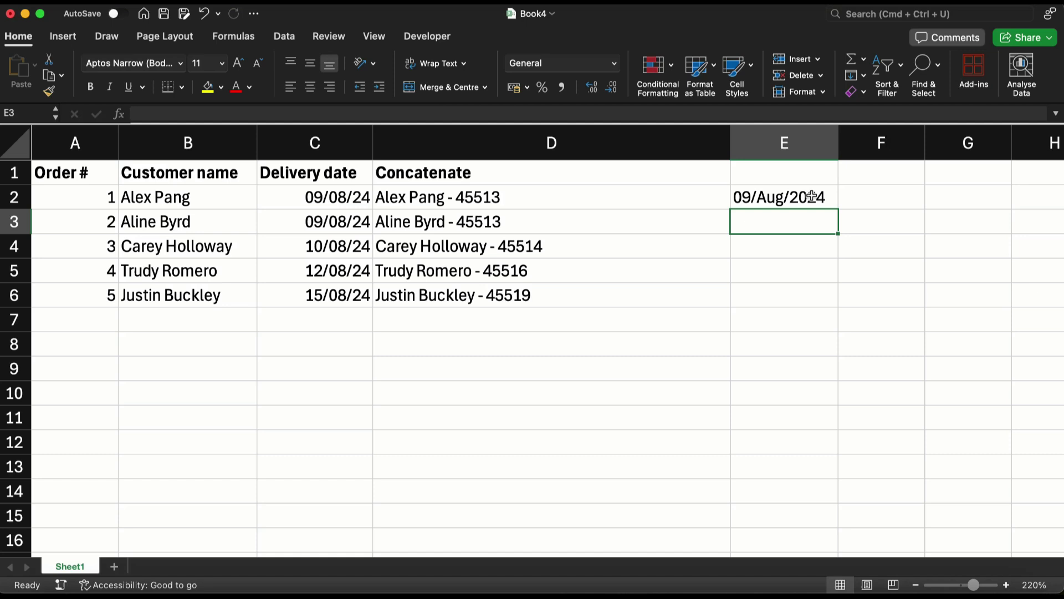
Make E2's format dd/mmmm/yyyy and widen column E to show 09/August/2024
double_click(811, 197)
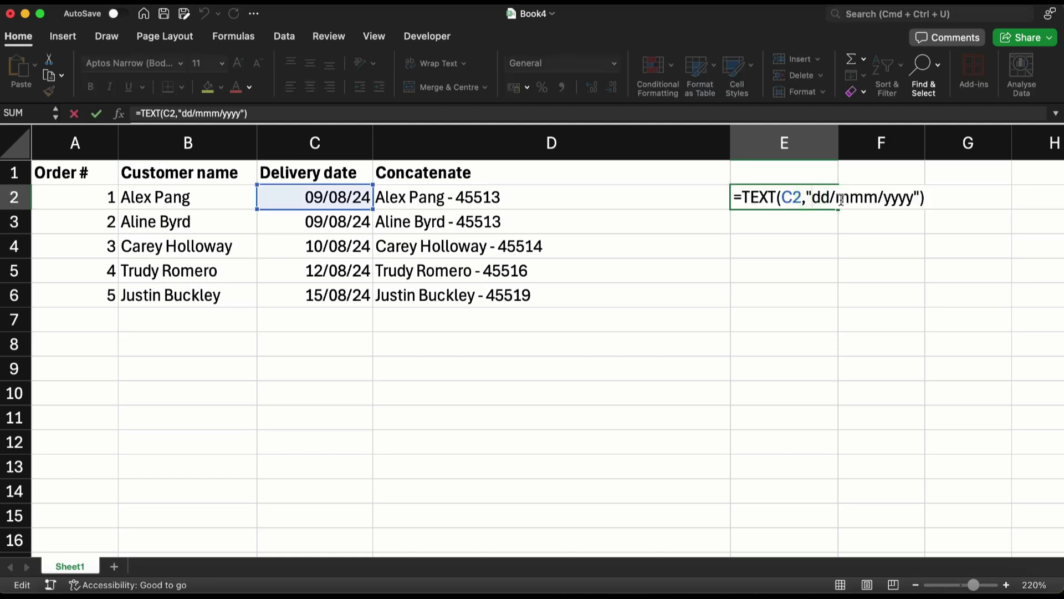
left_click(836, 197)
type("m")
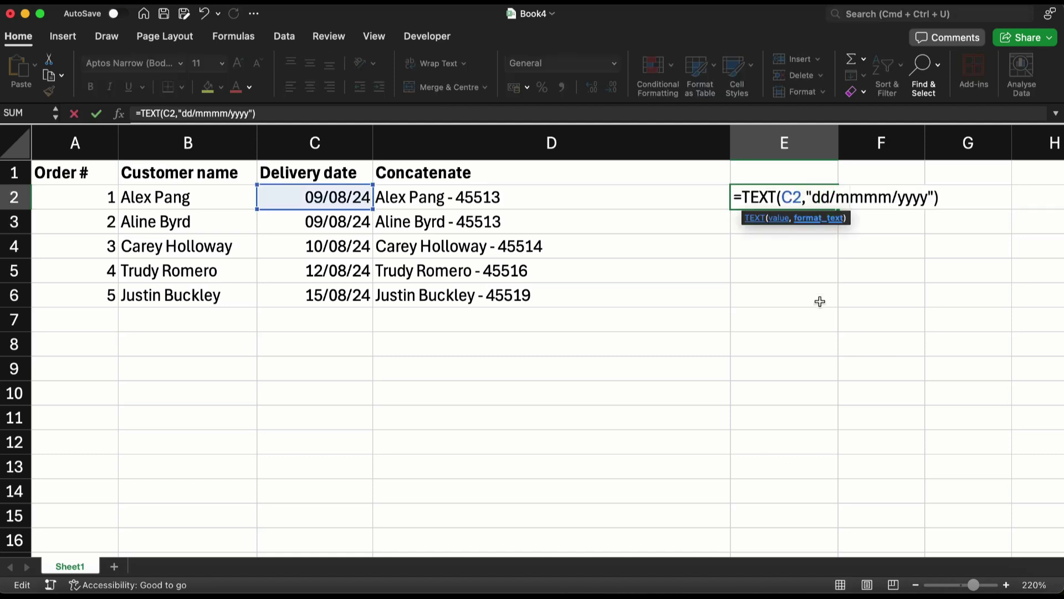
key("Return")
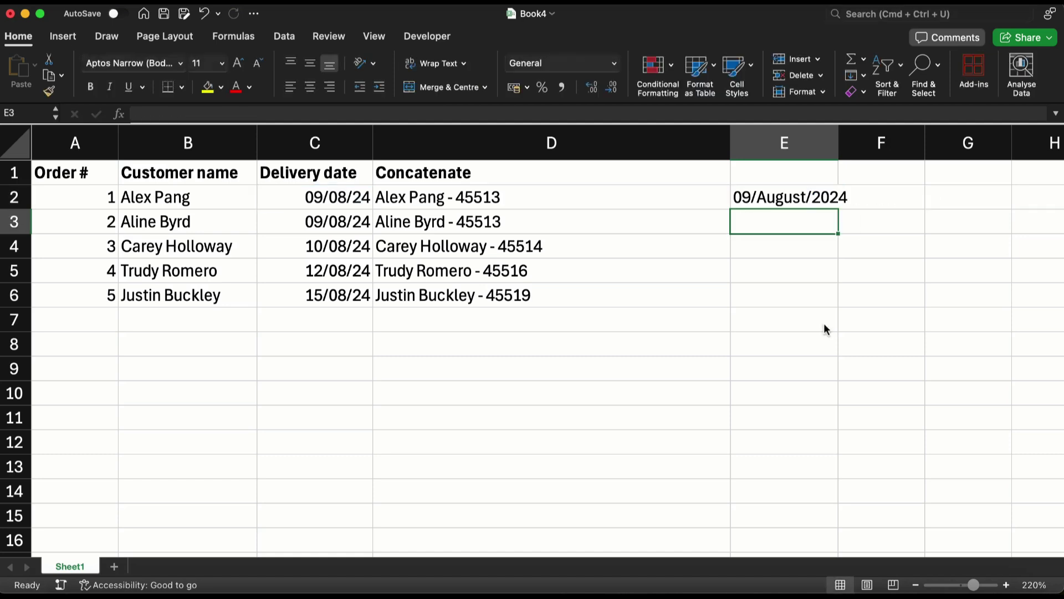
double_click(837, 142)
left_click(820, 191)
double_click(815, 195)
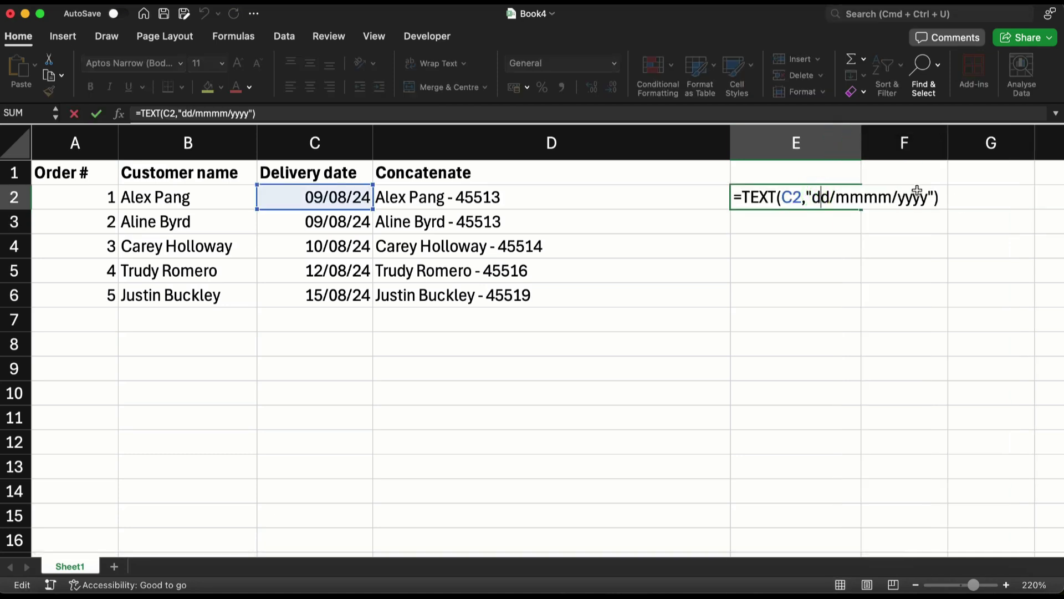
key("Escape")
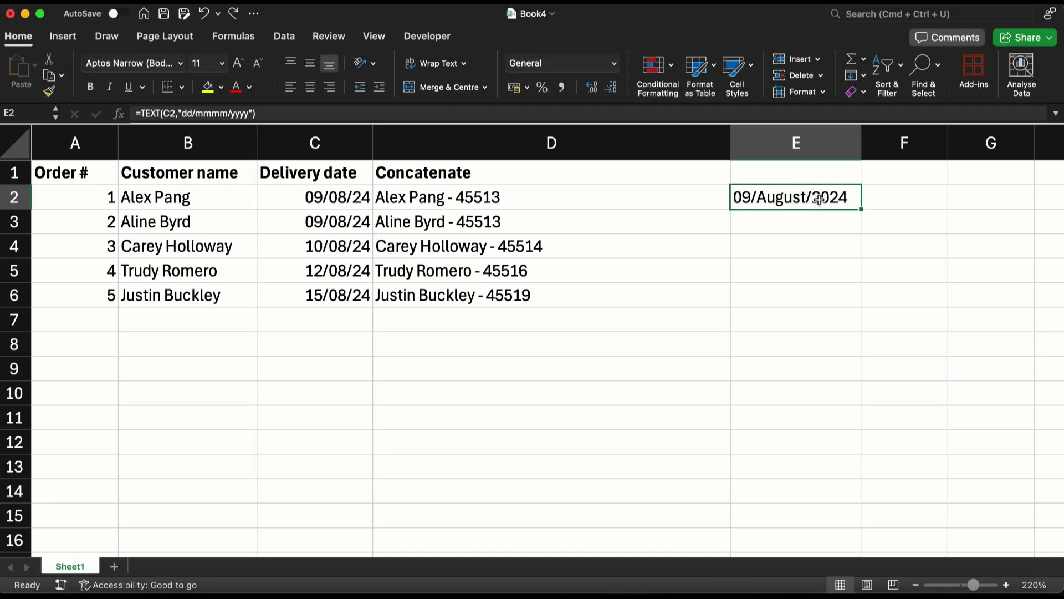
Replace the raw C2 in D2's formula with TEXT(C2,"dd-mm-yyyy")
double_click(604, 197)
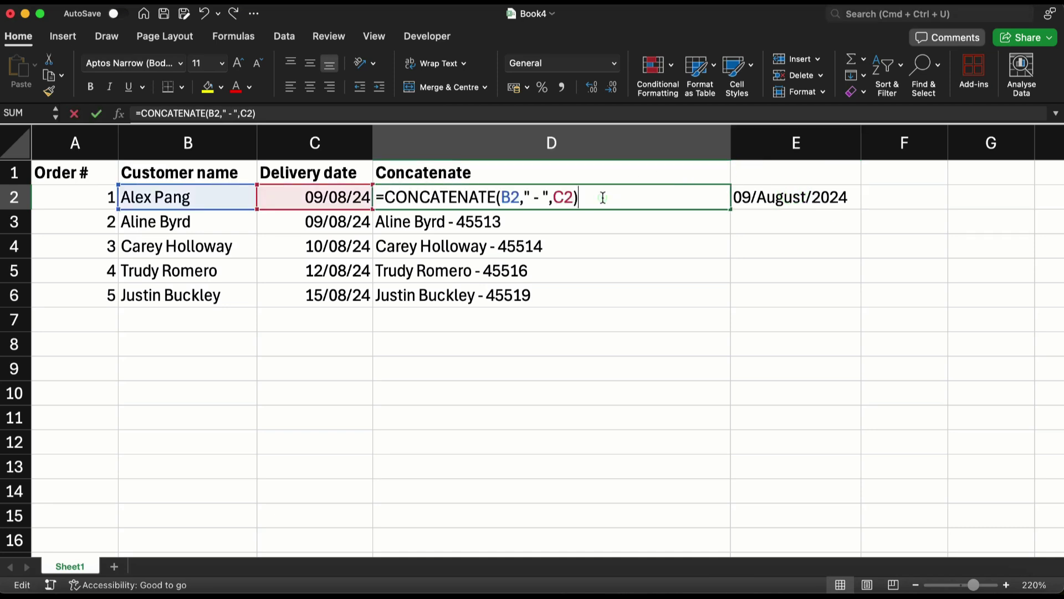
key("Left")
key("shift+Left")
key("shift+Left")
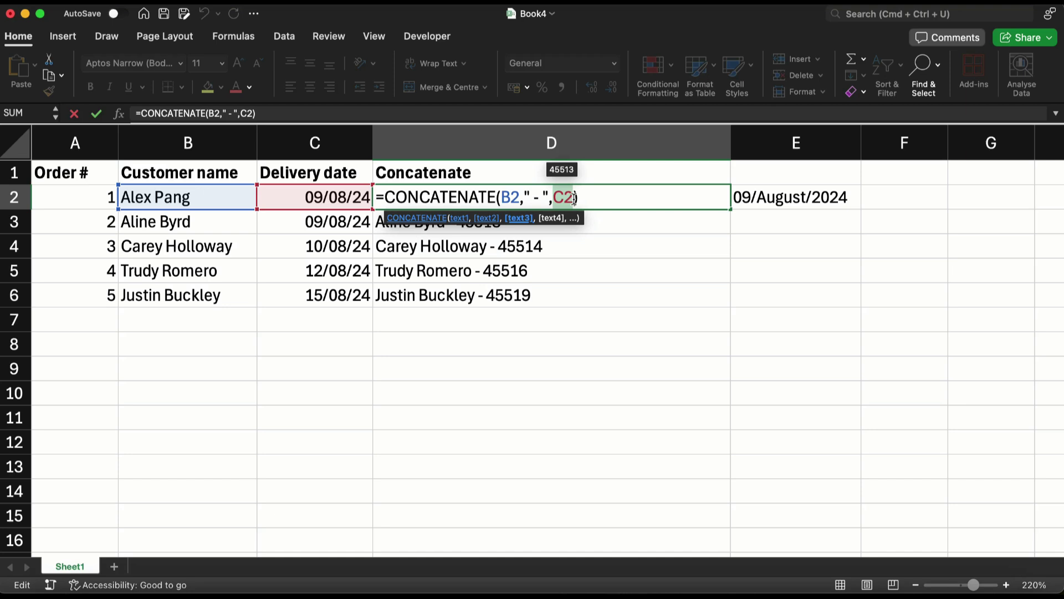
key("BackSpace")
type("te")
key("Tab")
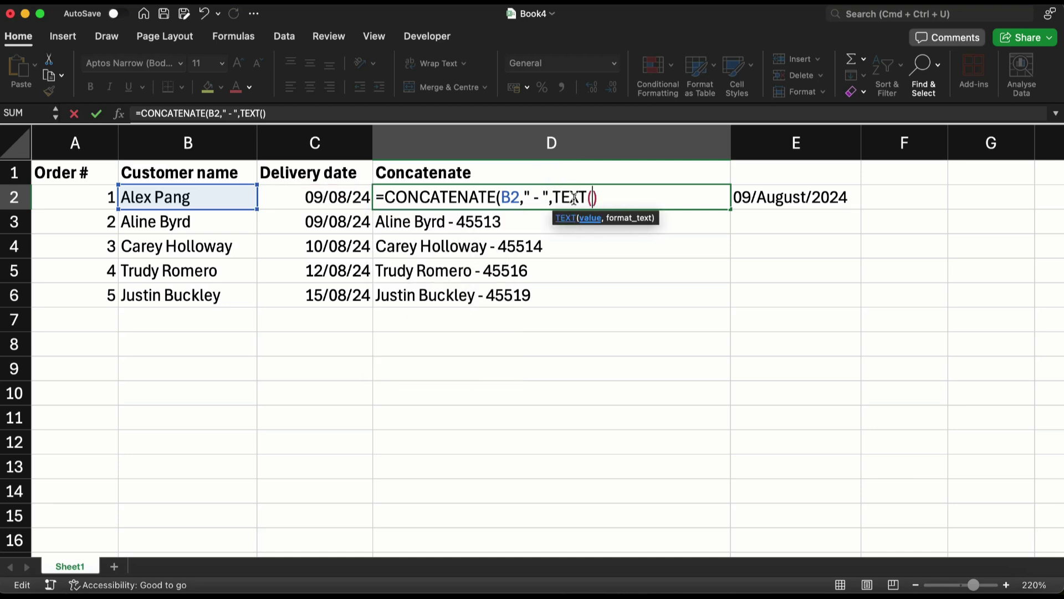
left_click(308, 198)
type(",\"")
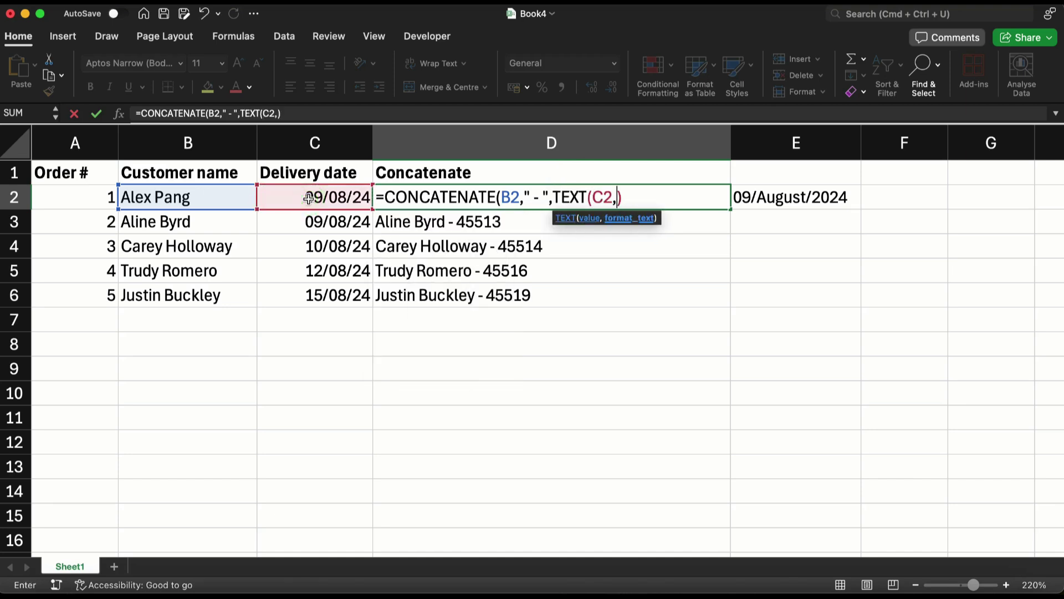
type("dd-mm")
type("-yyyy")
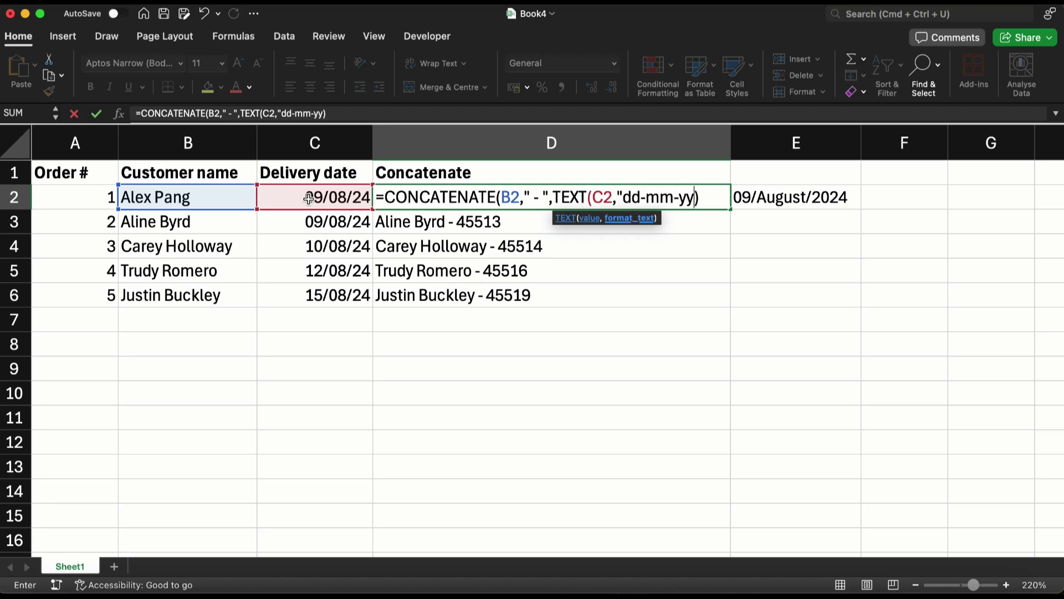
type("\")")
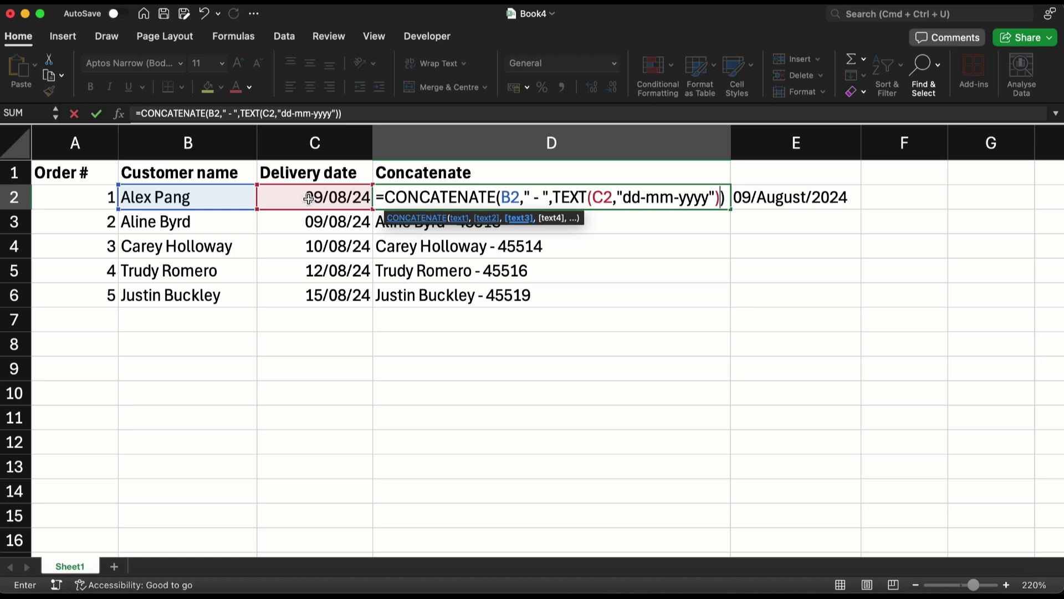
key("Return")
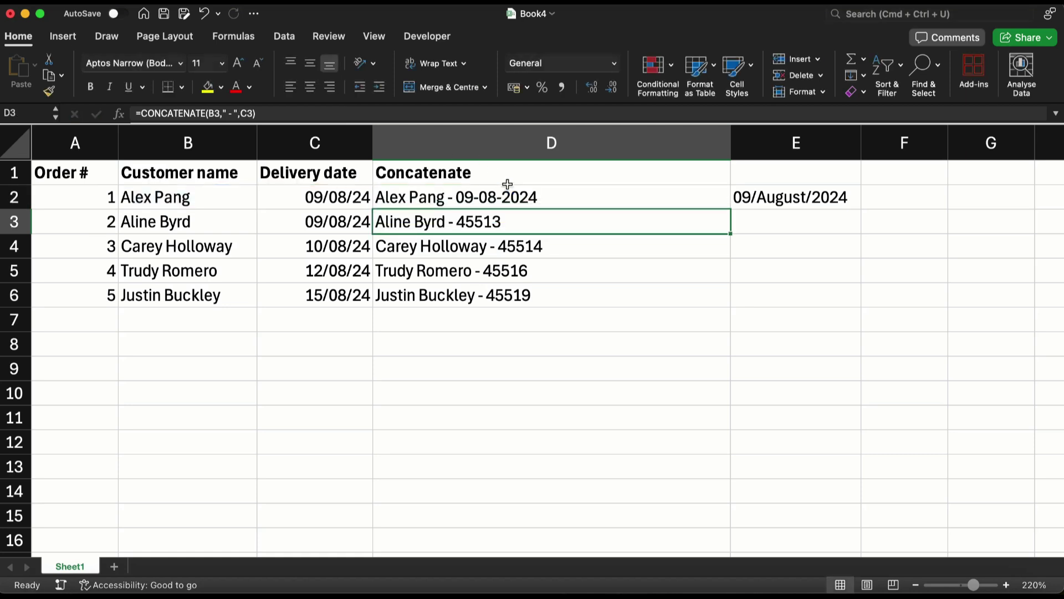
Change D2's month code to mmmm so the date reads 09-August-2024
double_click(553, 198)
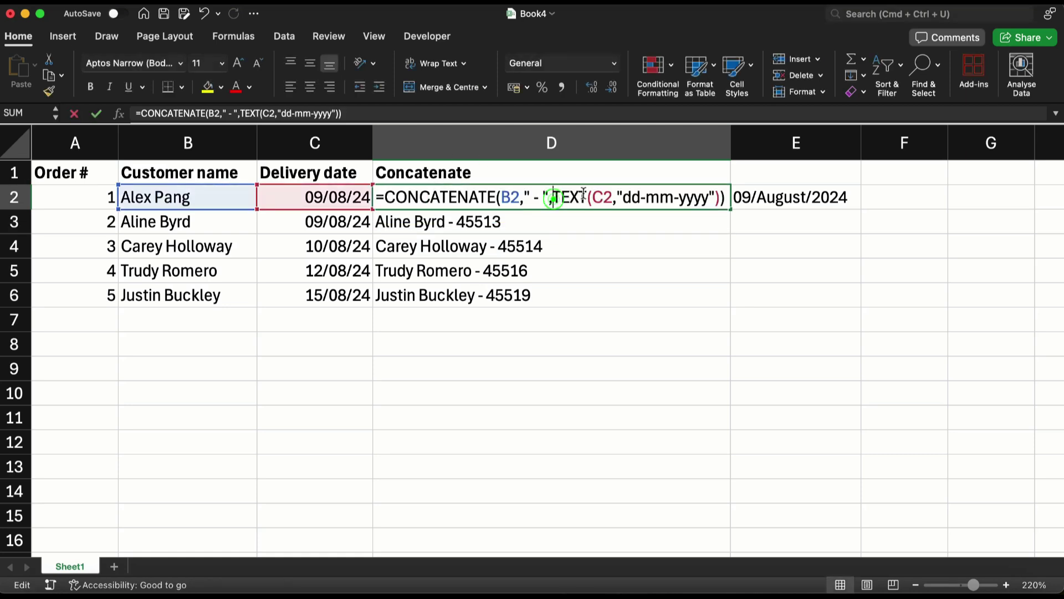
left_click(646, 198)
type("m")
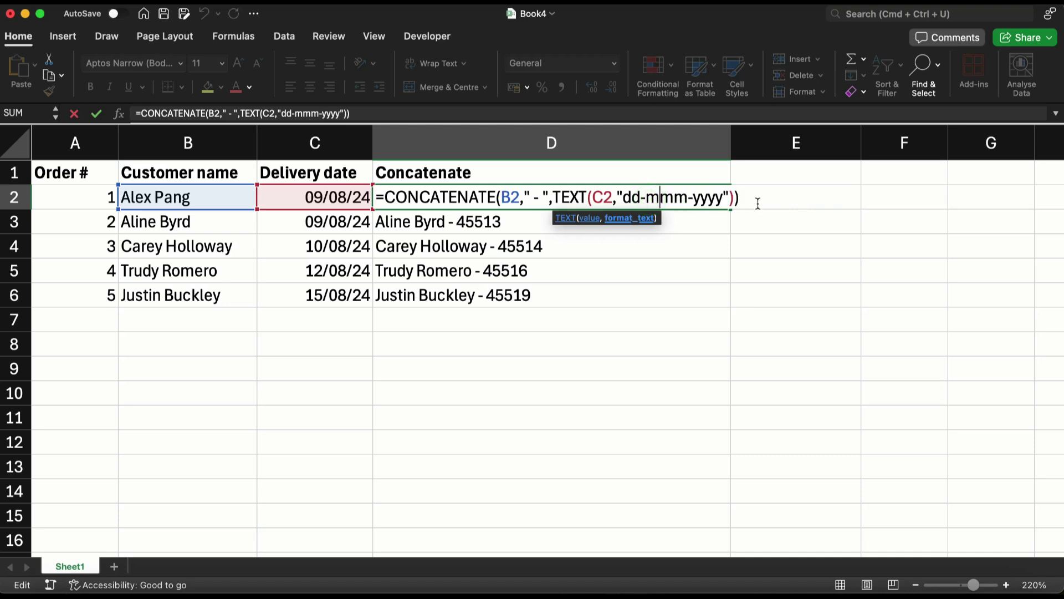
key("Return")
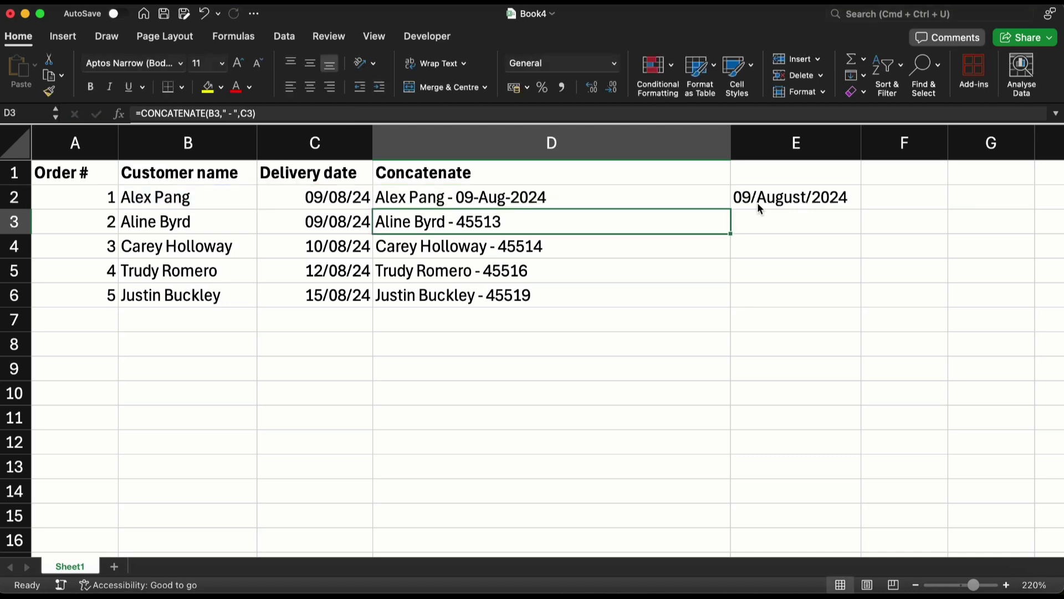
double_click(607, 199)
left_click(646, 197)
type("mmmm-yyyy\"))")
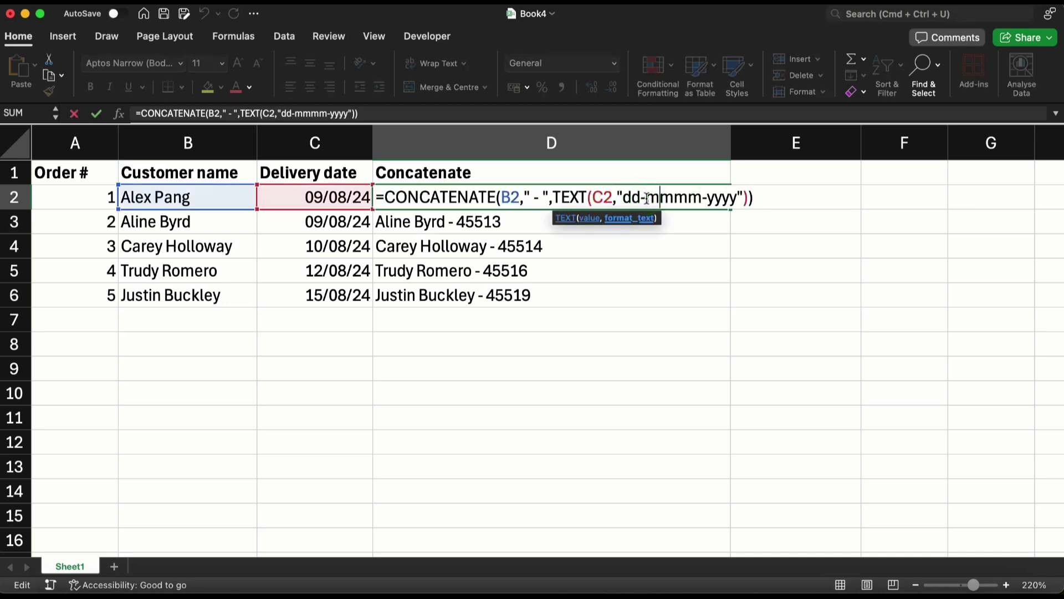
key("Return")
Fill D2's formula down to D6 and clear the test date from E2
left_click(646, 197)
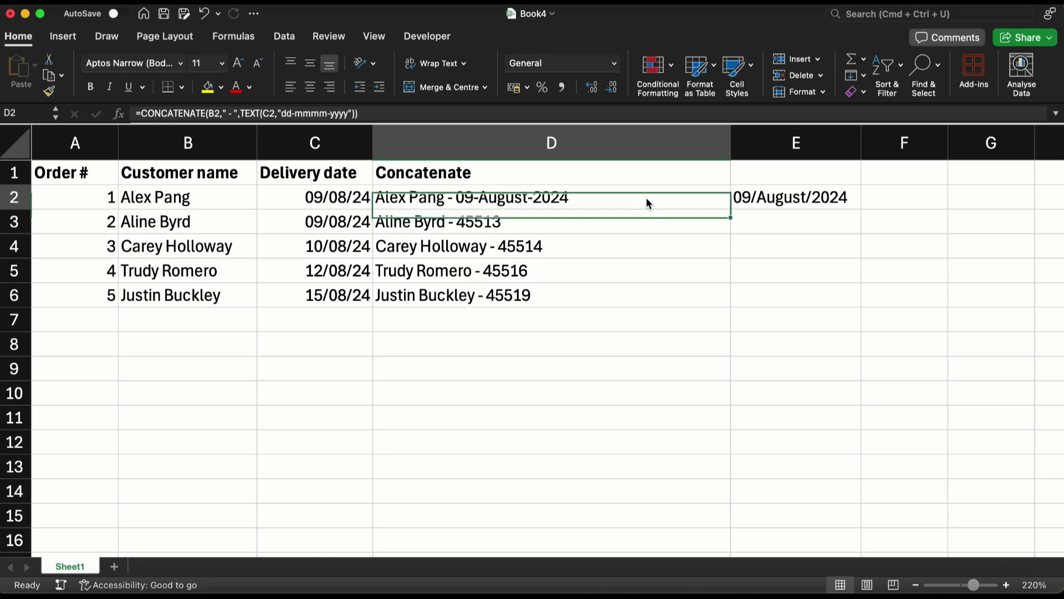
left_click_drag(731, 210, 731, 306)
left_click(814, 199)
key("Delete")
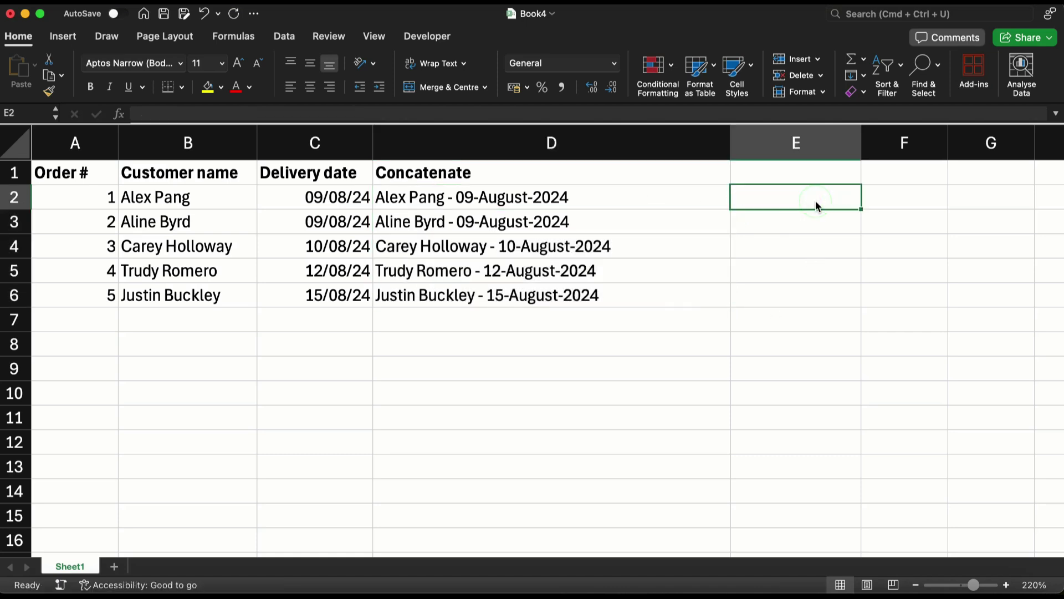
key("Left")
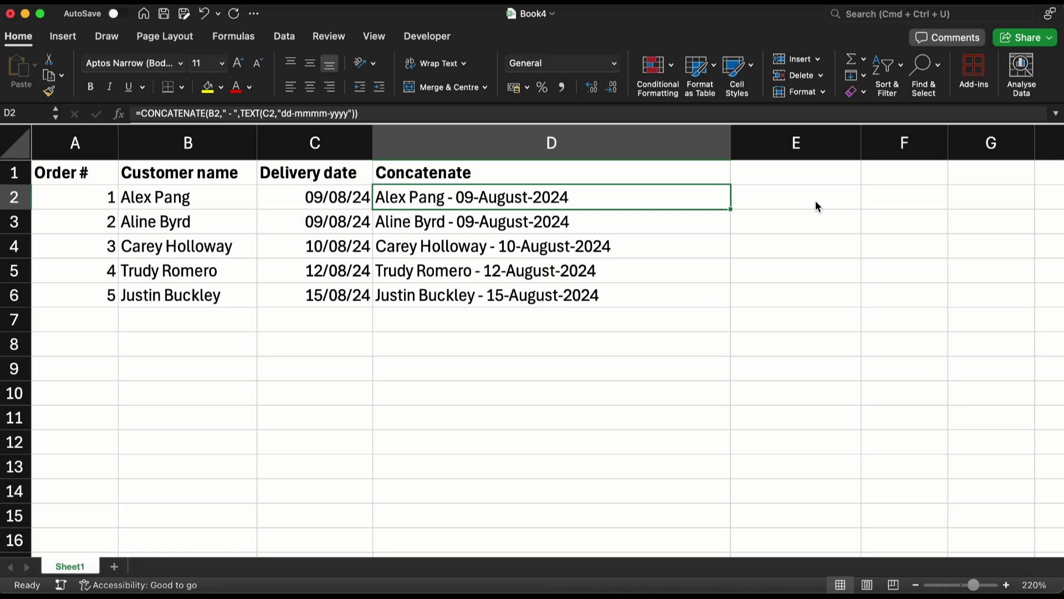
Append ," - ",TEXT(C2,"ddd") to D2's CONCATENATE formula for a short weekday
double_click(631, 195)
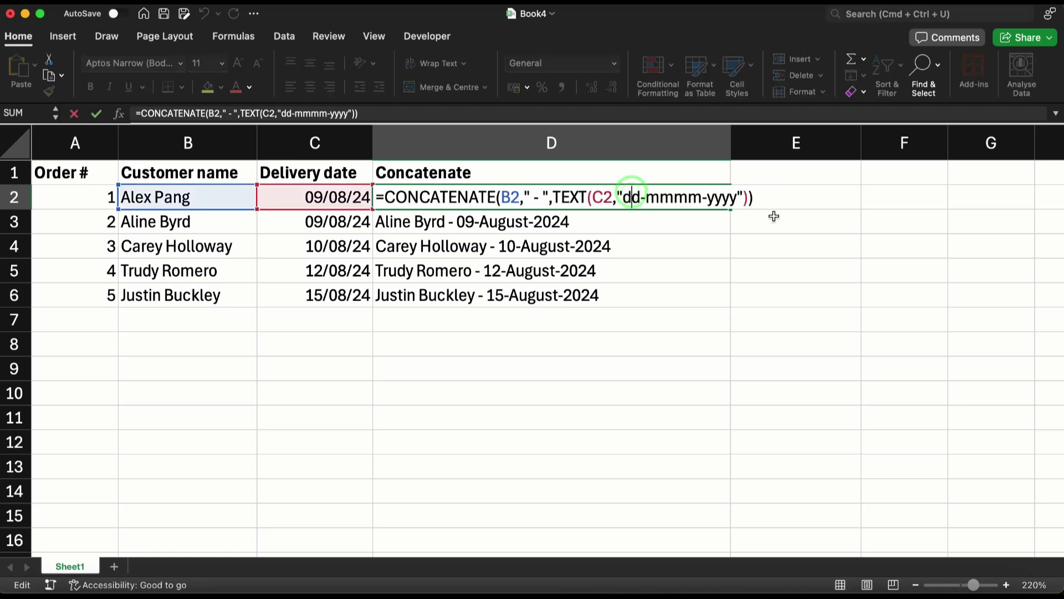
left_click(748, 197)
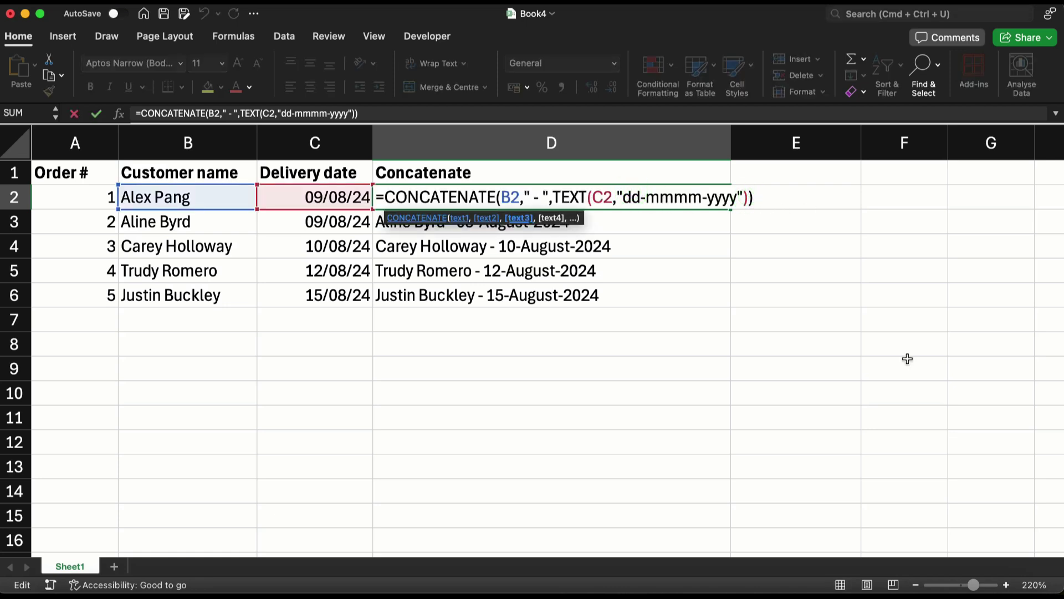
type(",\" -")
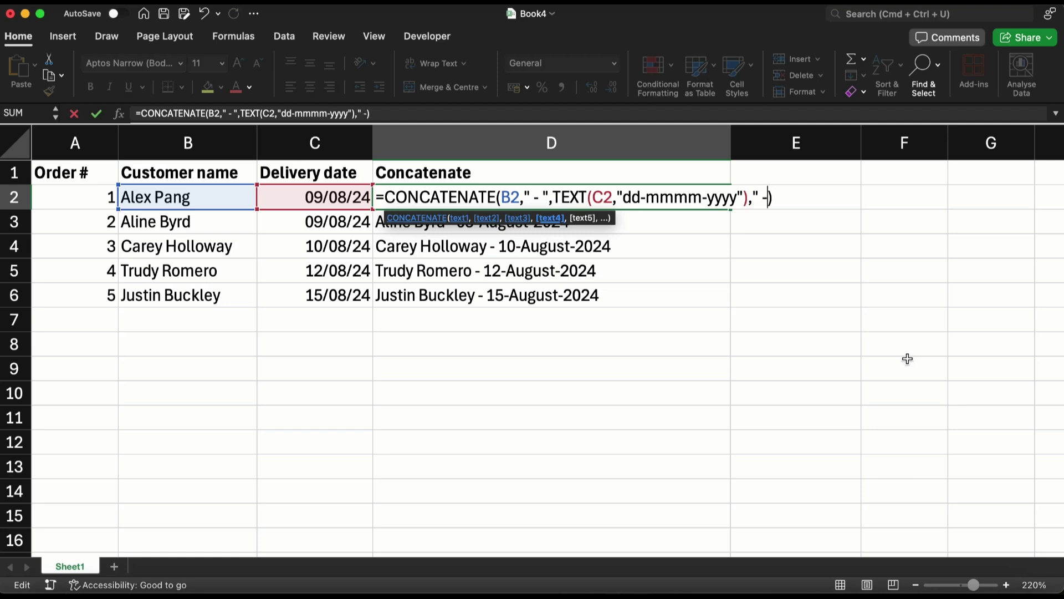
type(" \",")
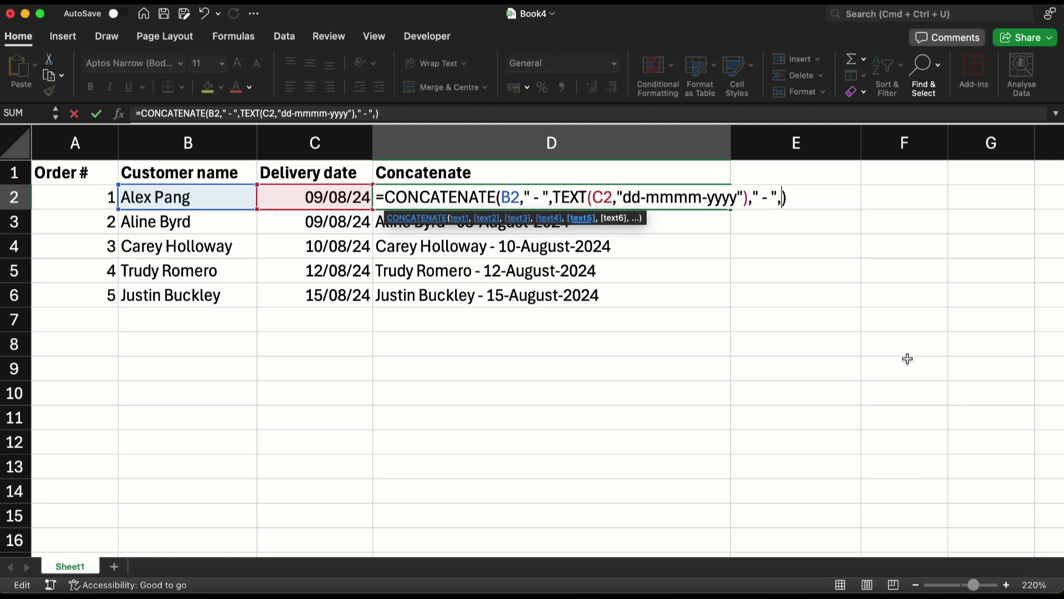
type("te")
key("Tab")
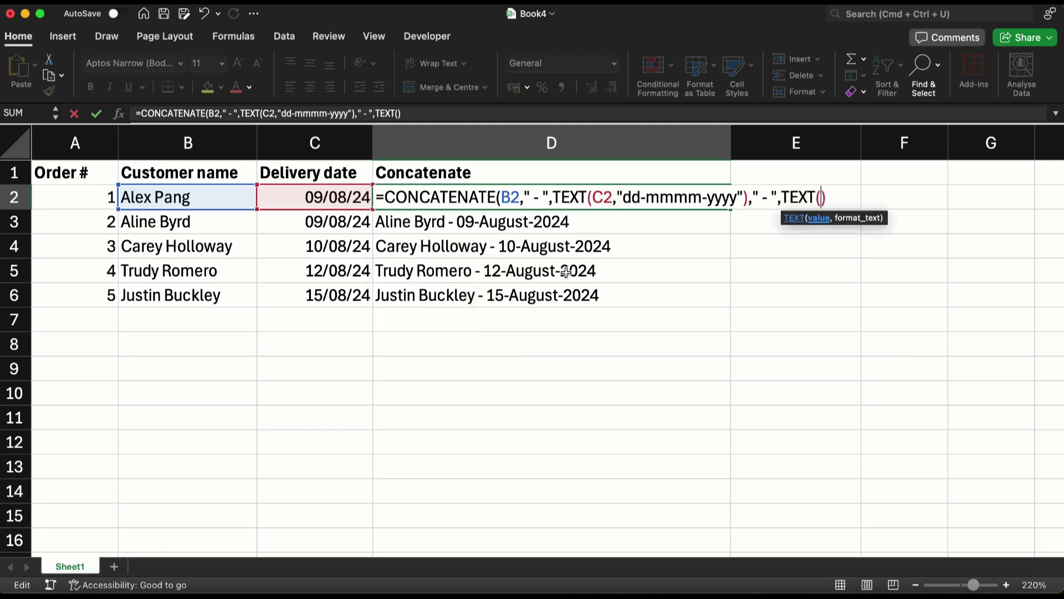
left_click(356, 197)
type(",\"")
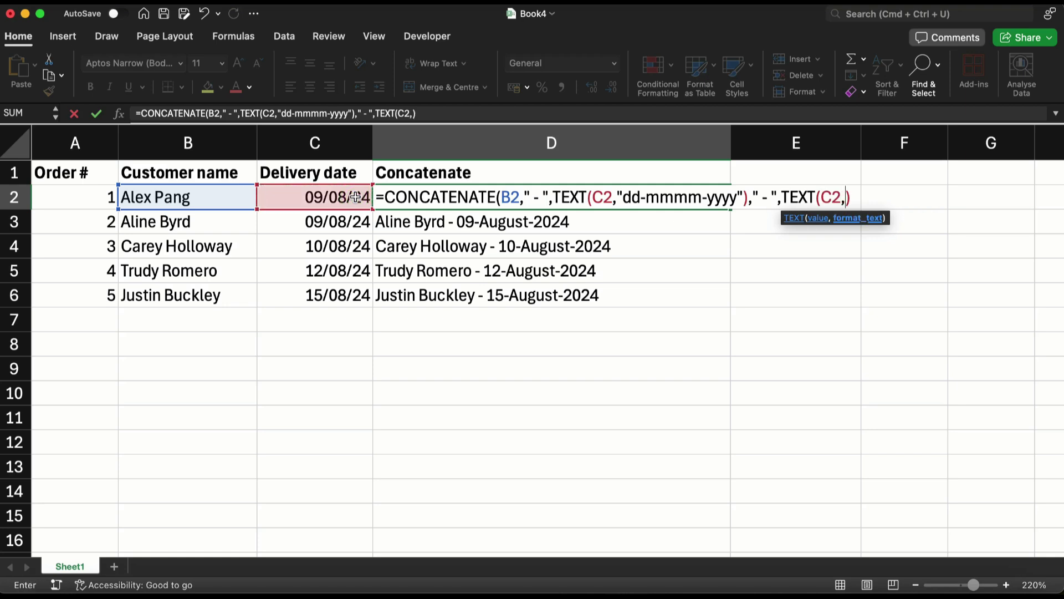
type("ddd\")")
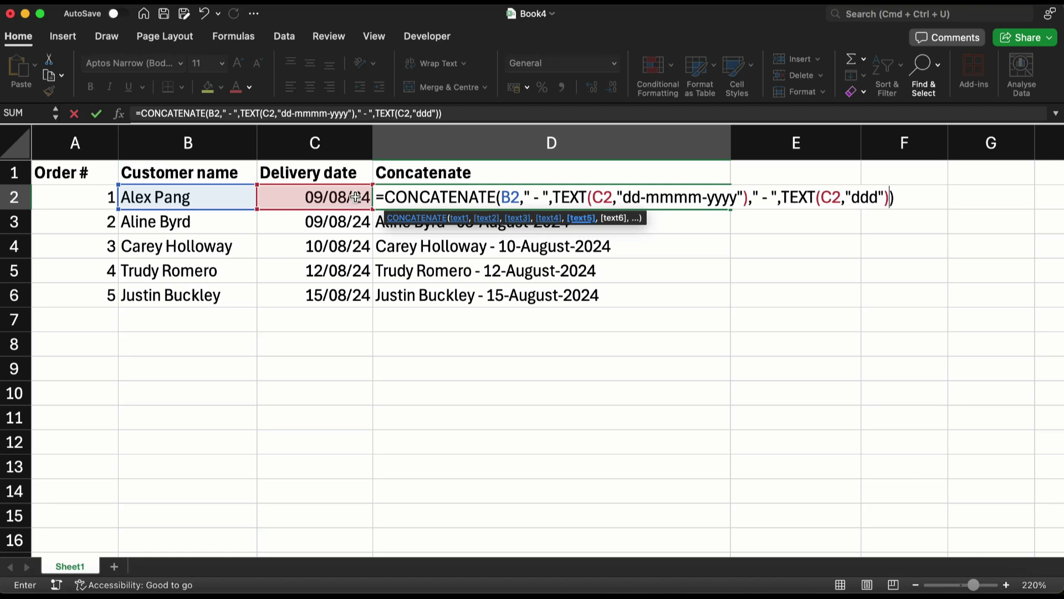
key("Return")
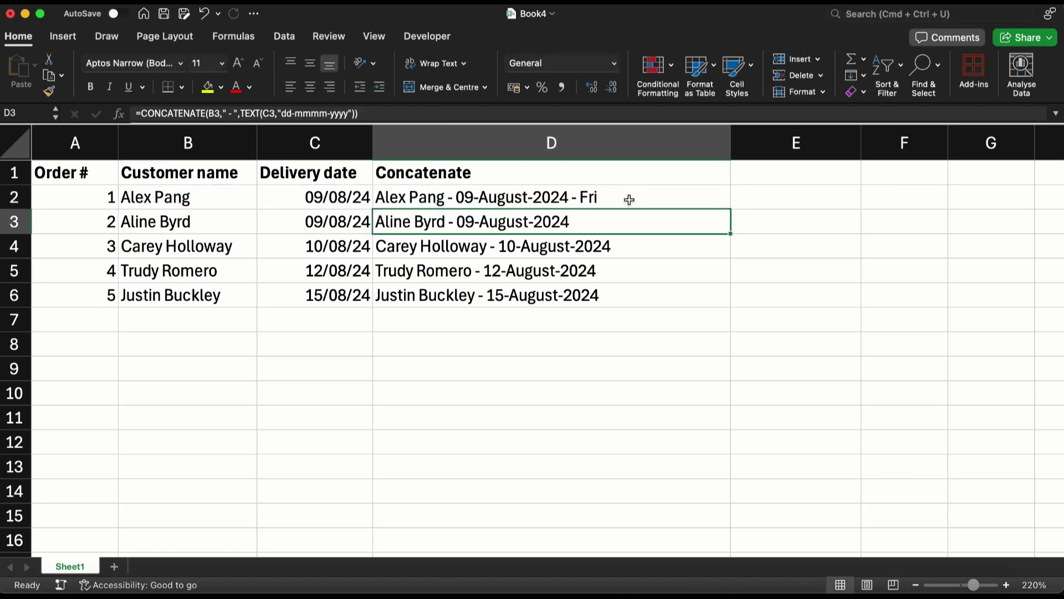
Change the weekday code to dddd so D2 ends with Friday
left_click(629, 200)
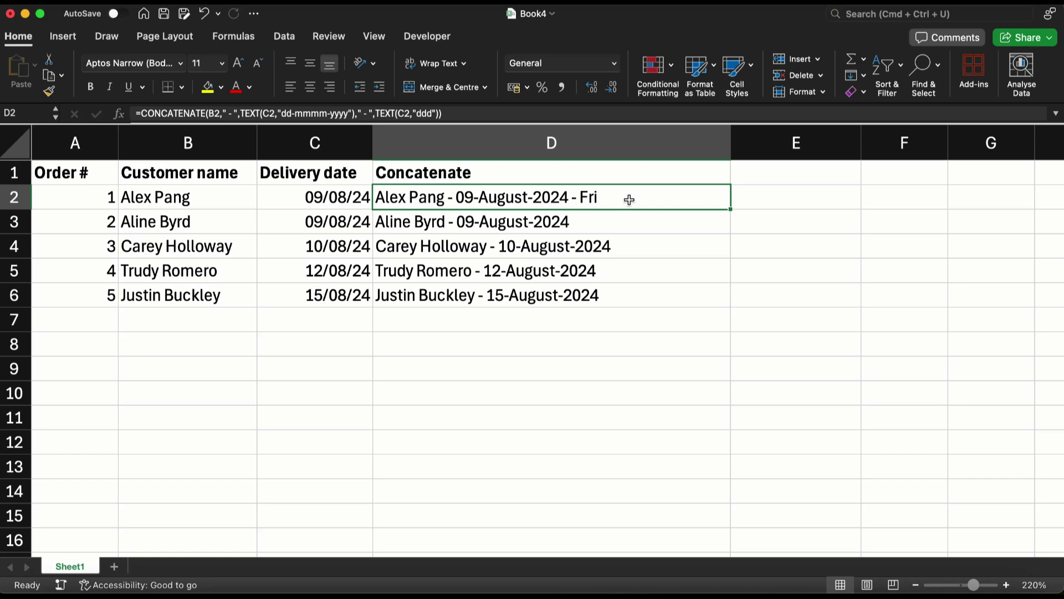
double_click(629, 199)
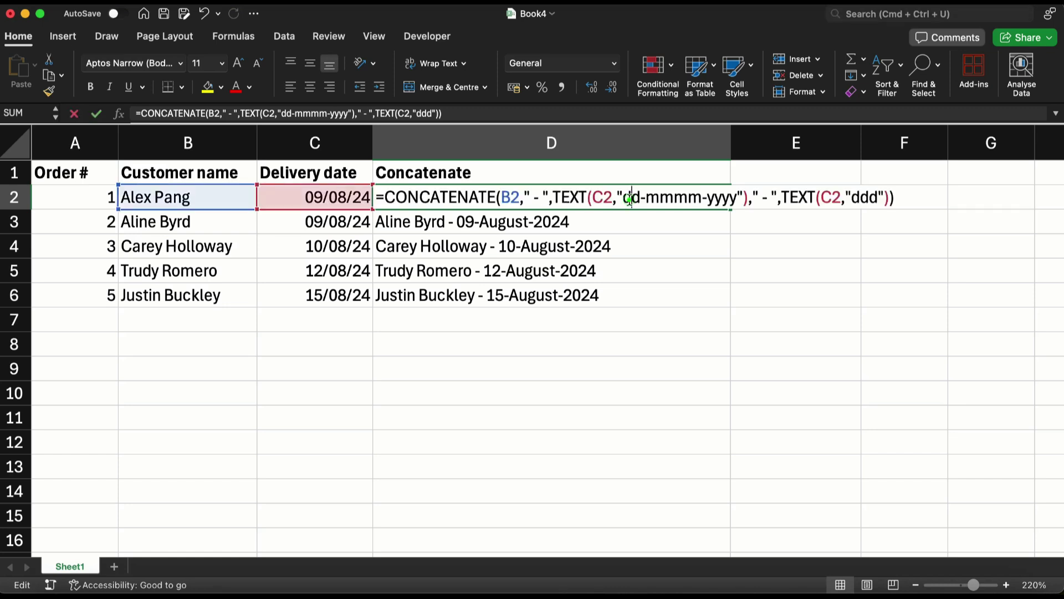
left_click(857, 197)
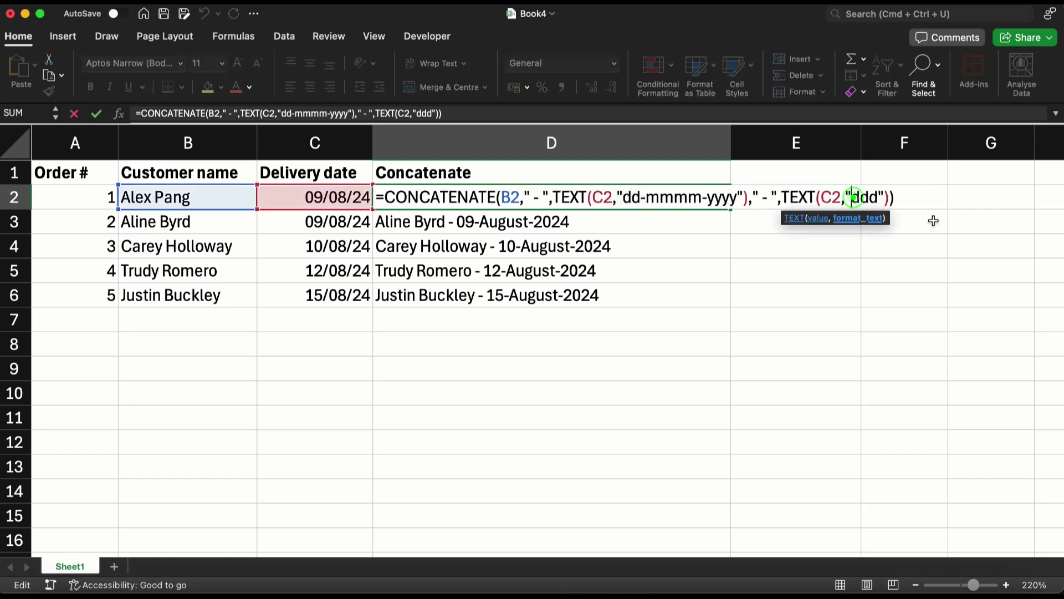
type("d")
key("Return")
key("Up")
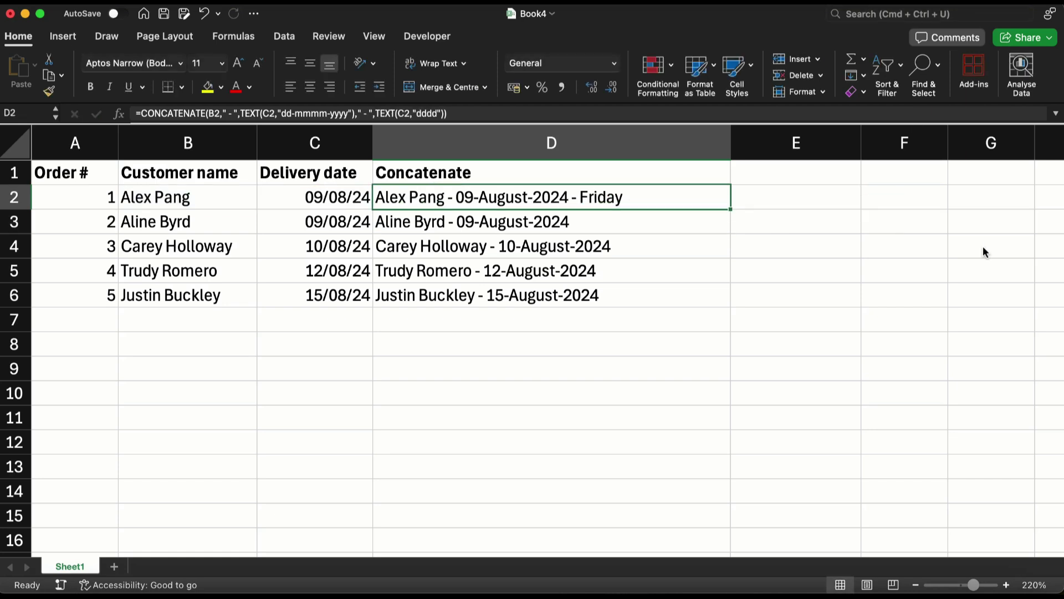
Fill D2's weekday formula down to D6, then inspect its TEXT weekday part without changes
double_click(733, 210)
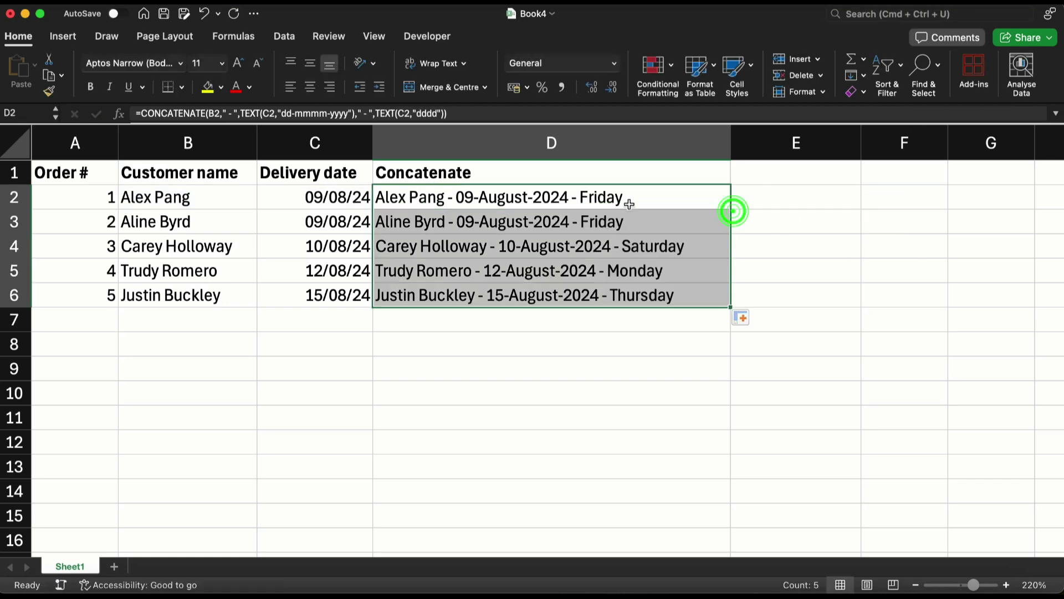
left_click(612, 199)
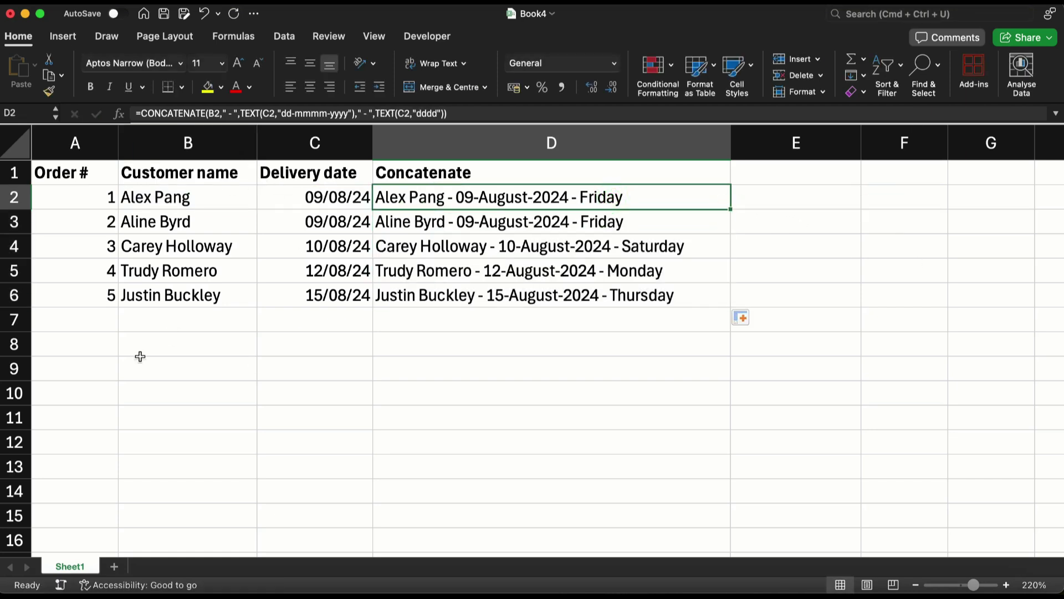
double_click(647, 196)
left_click(786, 198)
left_click_drag(819, 200, 898, 202)
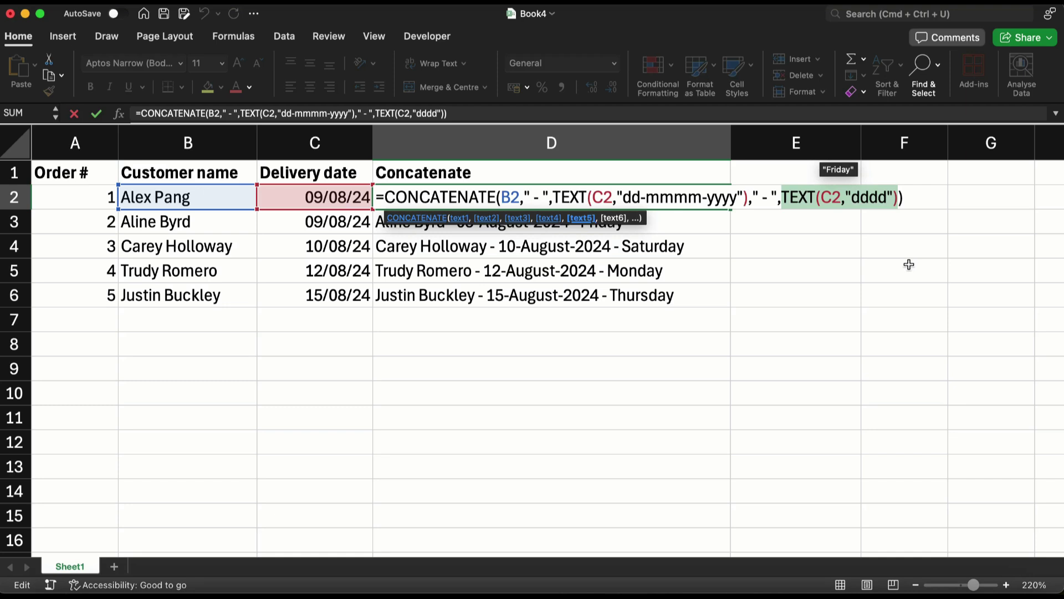
key("Escape")
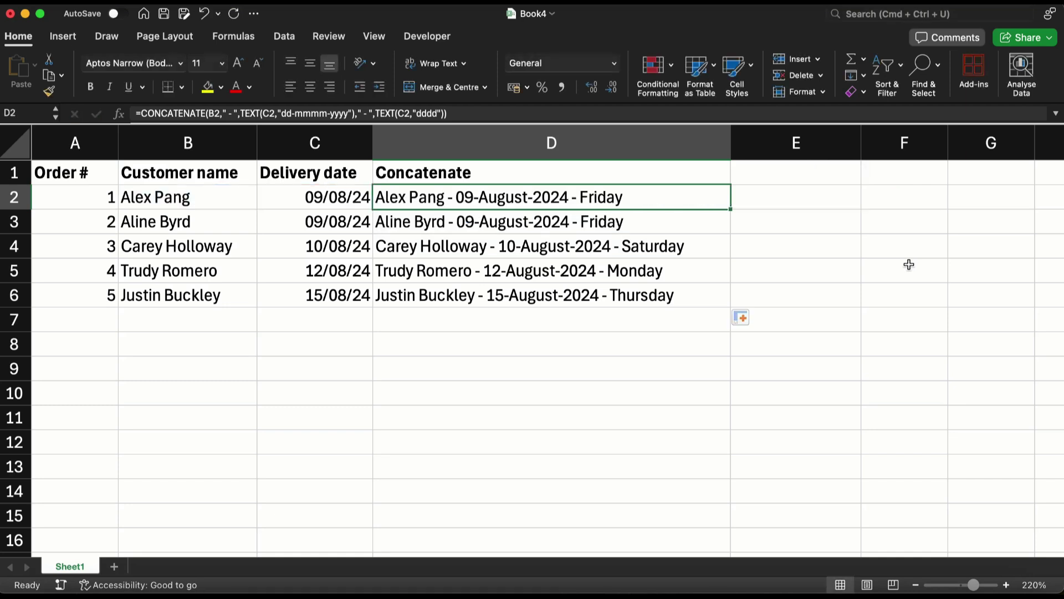